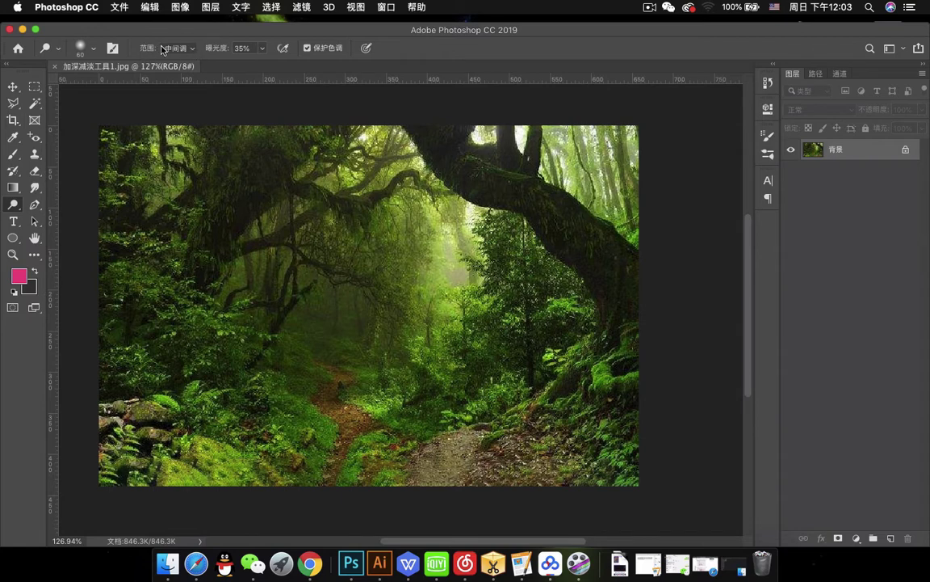
Set the Dodge tool's range to highlights (高光) and its exposure to 99%.
click(191, 50)
click(181, 48)
click(178, 48)
click(177, 57)
drag(235, 50, 202, 50)
Duplicate the background layer and dodge the bright gap between the trees and the upper trunk on the copy.
drag(443, 288, 339, 288)
drag(466, 233, 531, 248)
key(super+j)
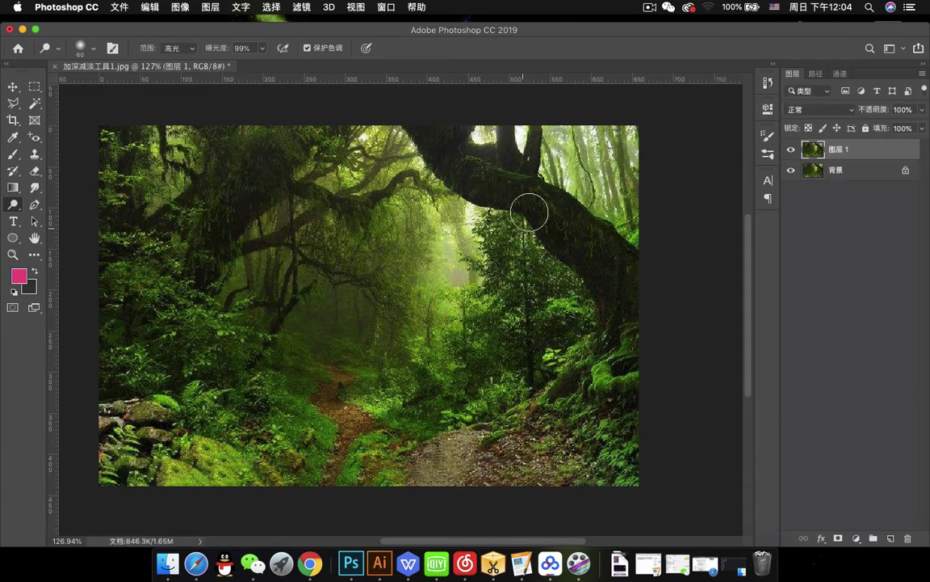
mouse_move(494, 235)
mouse_down()
mouse_move(464, 211)
mouse_move(456, 279)
mouse_move(460, 243)
mouse_move(459, 275)
mouse_move(457, 230)
mouse_move(424, 126)
mouse_move(526, 135)
mouse_move(459, 232)
mouse_move(430, 208)
mouse_move(446, 246)
mouse_move(482, 194)
mouse_move(445, 131)
mouse_move(525, 200)
mouse_move(450, 139)
mouse_move(473, 145)
mouse_move(528, 189)
mouse_move(442, 134)
mouse_move(502, 199)
mouse_move(449, 134)
mouse_move(513, 172)
mouse_move(505, 141)
mouse_move(507, 164)
mouse_move(525, 151)
mouse_move(484, 166)
mouse_up()
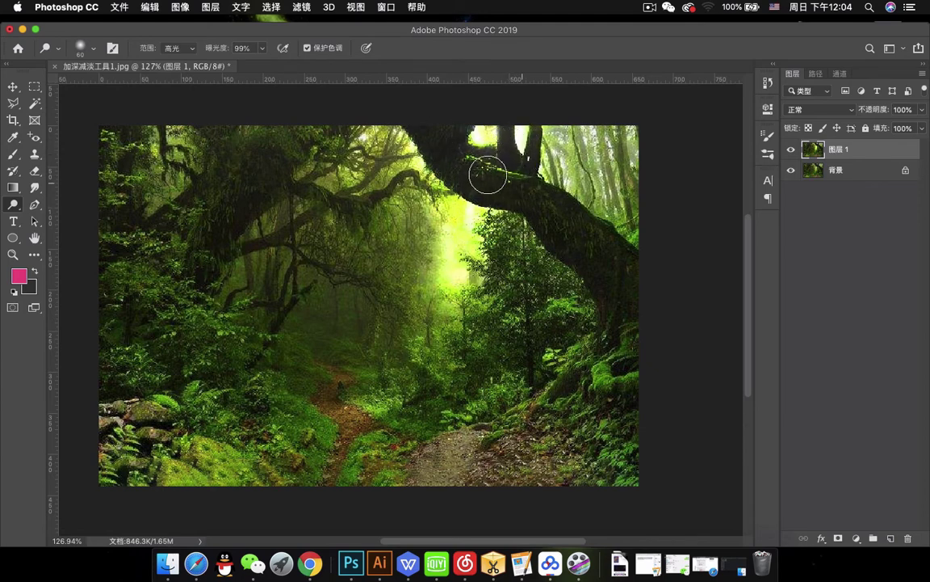
Switch the dodge range to shadows (阴影) and lighten the dark upper part of the large tree trunk.
click(191, 49)
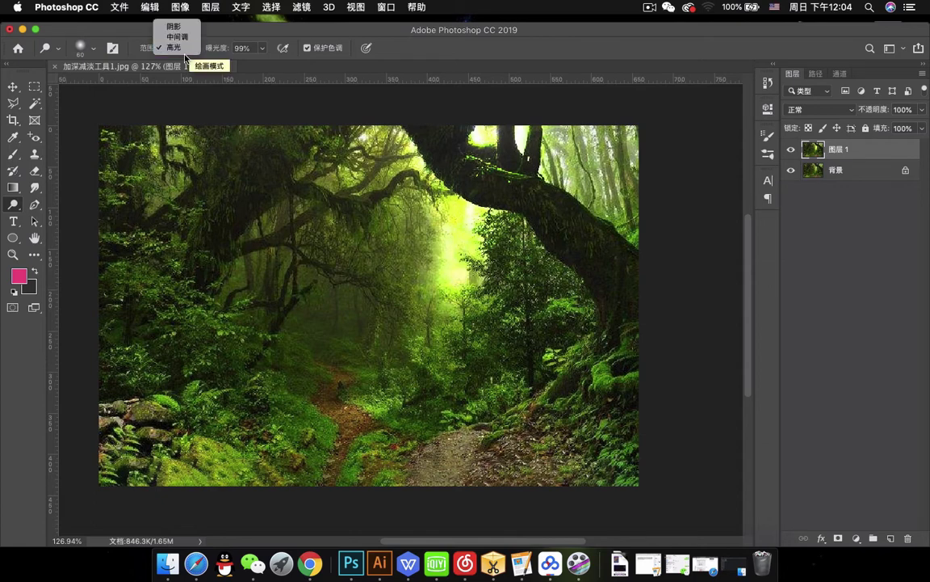
click(184, 27)
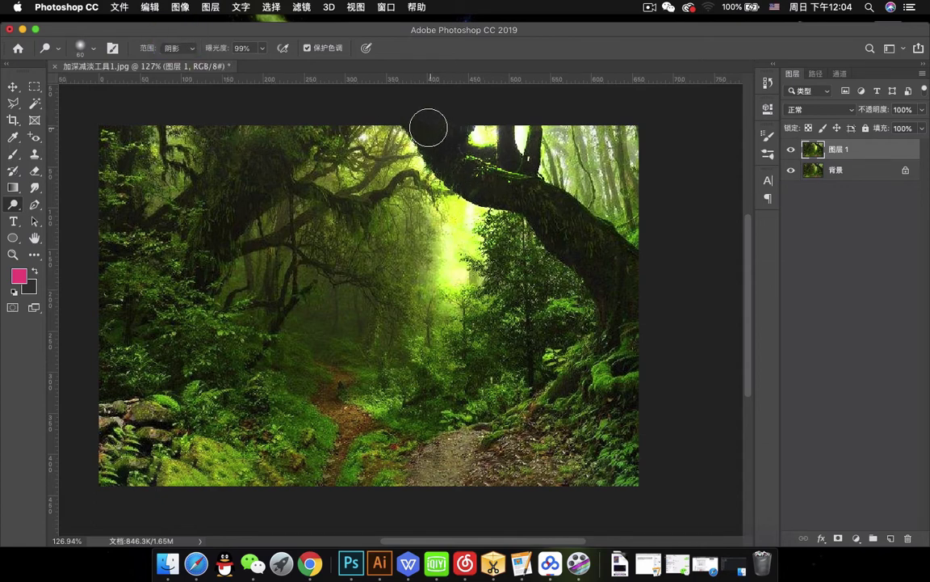
mouse_move(444, 153)
mouse_down()
mouse_move(501, 198)
mouse_move(460, 142)
mouse_move(516, 170)
mouse_move(506, 136)
mouse_move(517, 176)
mouse_move(526, 146)
mouse_move(517, 184)
mouse_move(496, 190)
mouse_move(426, 135)
mouse_move(458, 184)
mouse_move(475, 190)
mouse_move(489, 167)
mouse_move(491, 192)
mouse_up()
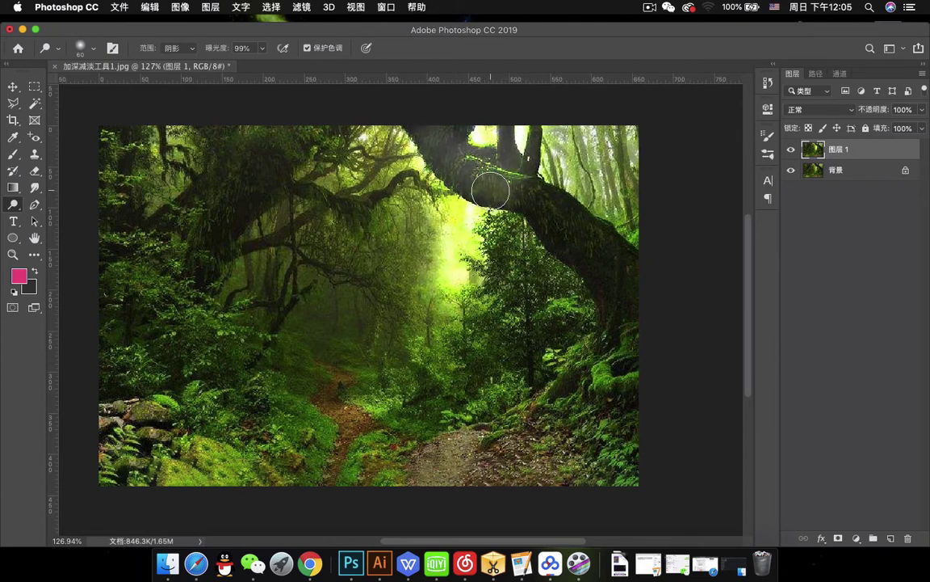
Switch the dodge range to midtones (中间调) and lighten the trunk and the foliage in the middle of the forest.
click(181, 49)
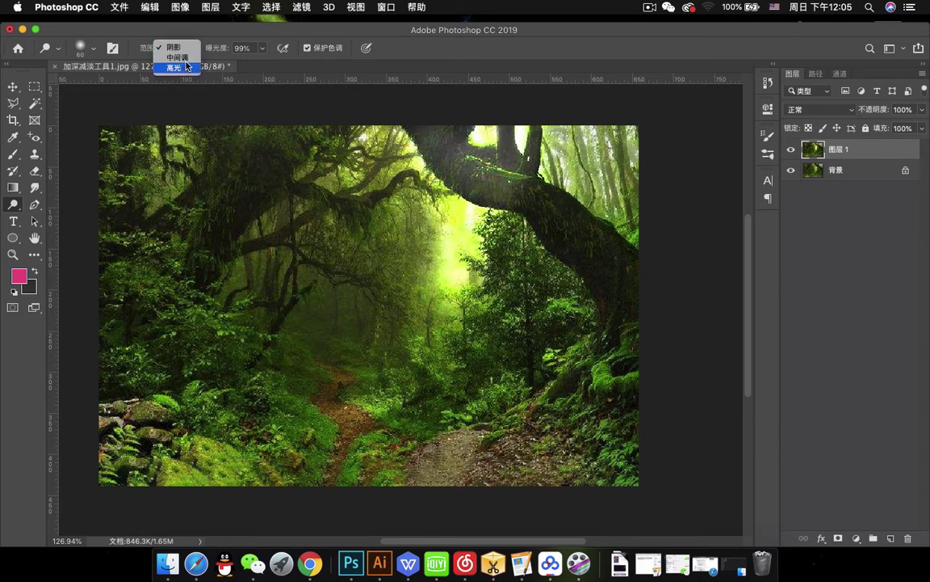
click(176, 59)
mouse_move(492, 191)
mouse_down()
mouse_move(470, 221)
mouse_move(442, 160)
mouse_move(408, 145)
mouse_move(414, 267)
mouse_move(381, 225)
mouse_move(354, 274)
mouse_move(314, 198)
mouse_move(332, 306)
mouse_up()
drag(391, 281, 415, 317)
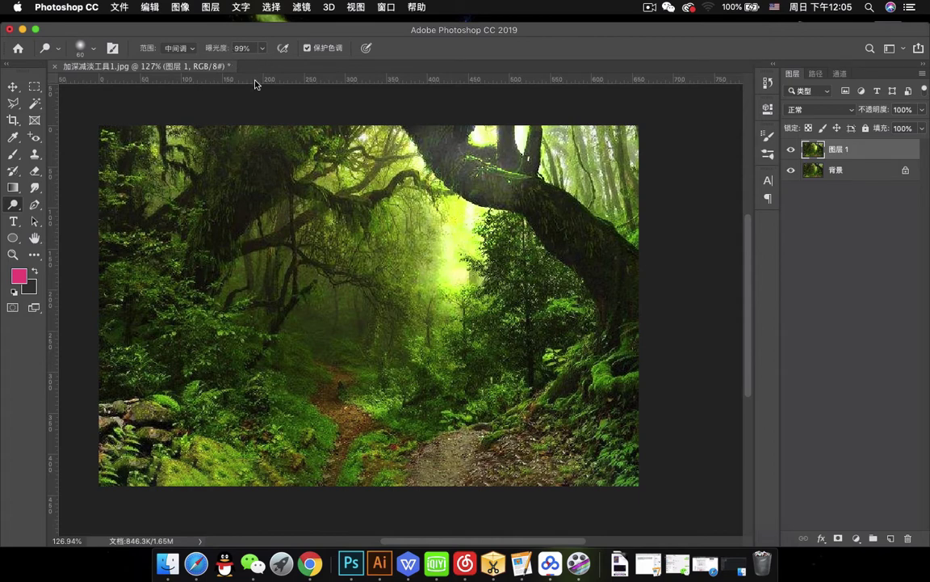
Darken the trees, foliage and path across the forest using the Burn tool with its range set to midtones (中间调).
click(13, 204)
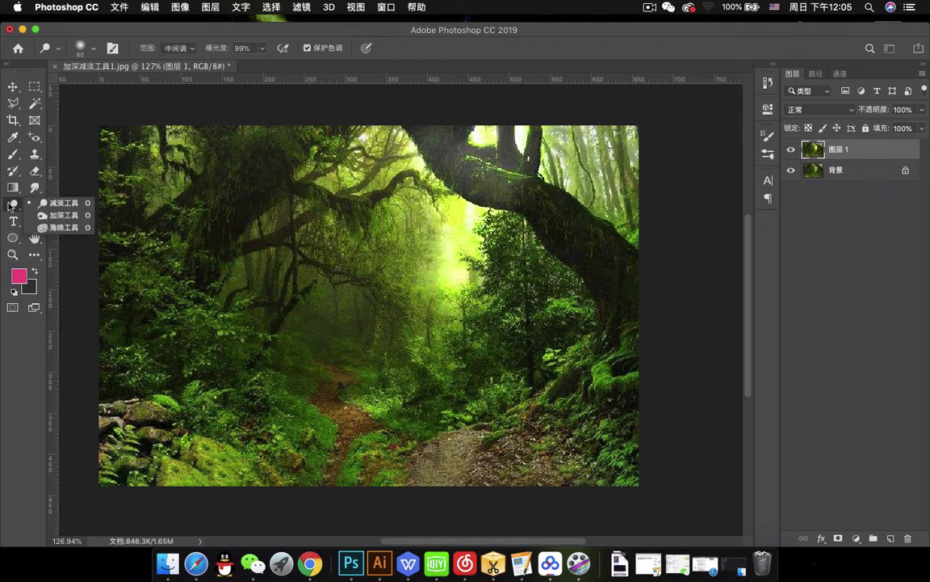
click(63, 215)
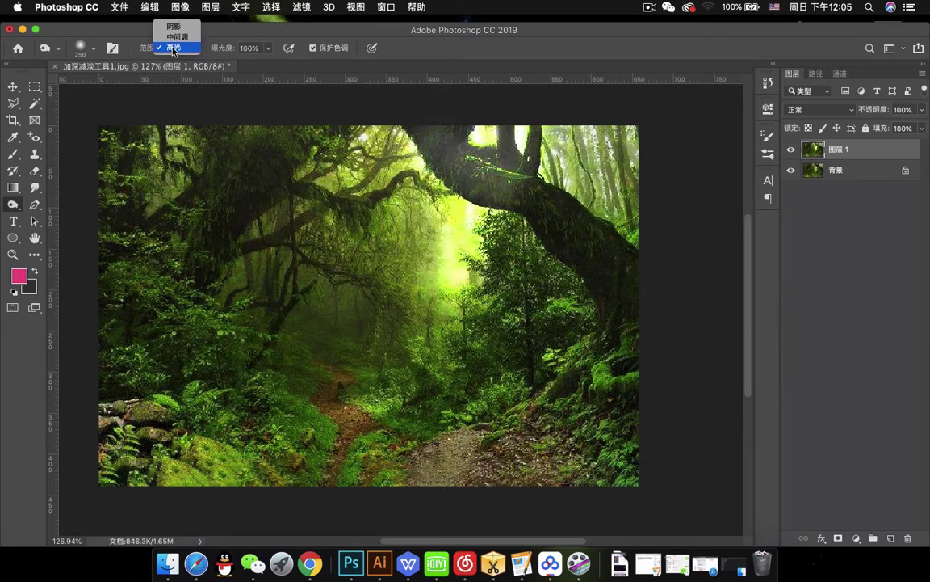
click(177, 37)
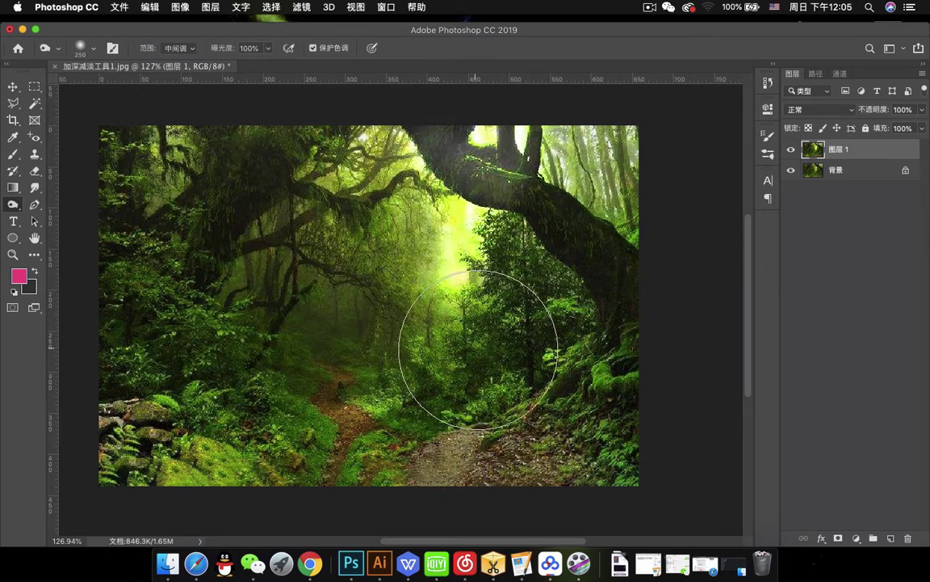
mouse_move(477, 349)
mouse_down()
mouse_move(554, 333)
mouse_move(503, 395)
mouse_move(456, 421)
mouse_move(598, 400)
mouse_move(408, 436)
mouse_move(548, 418)
mouse_move(569, 296)
mouse_move(466, 403)
mouse_move(572, 357)
mouse_move(436, 438)
mouse_move(521, 368)
mouse_move(445, 423)
mouse_move(530, 344)
mouse_move(442, 429)
mouse_move(586, 363)
mouse_move(575, 283)
mouse_move(562, 314)
mouse_move(558, 172)
mouse_move(399, 187)
mouse_move(472, 175)
mouse_move(301, 173)
mouse_move(223, 341)
mouse_move(199, 170)
mouse_move(171, 342)
mouse_move(315, 423)
mouse_move(430, 408)
mouse_move(323, 193)
mouse_move(452, 420)
mouse_up()
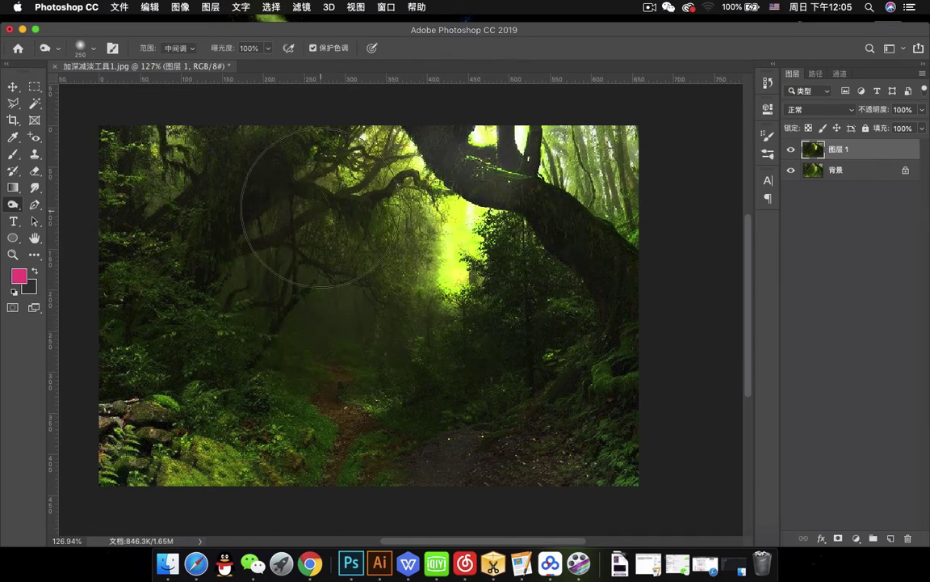
Create a new 1024 x 800 pixel document at 72 pixels/inch in RGB with a white background.
click(119, 8)
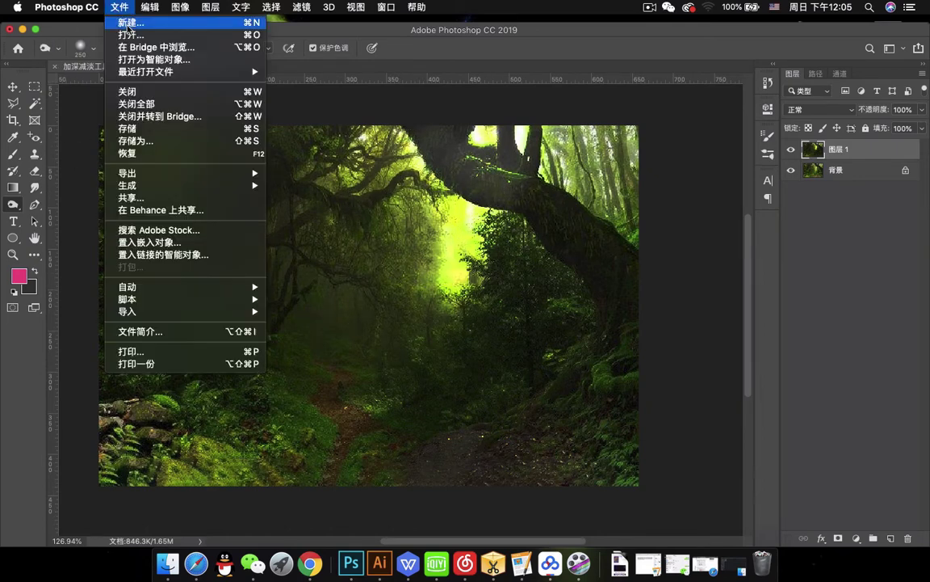
key(Escape)
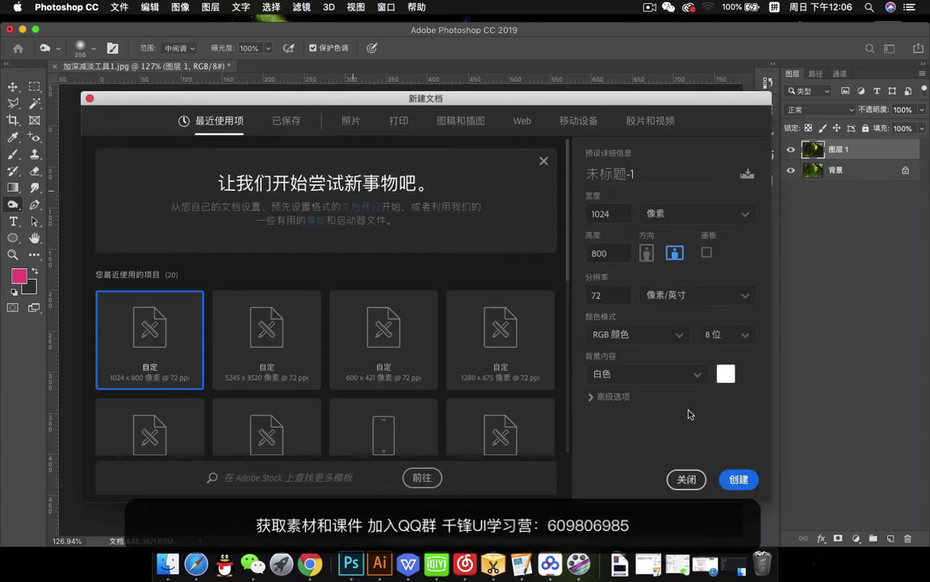
click(739, 479)
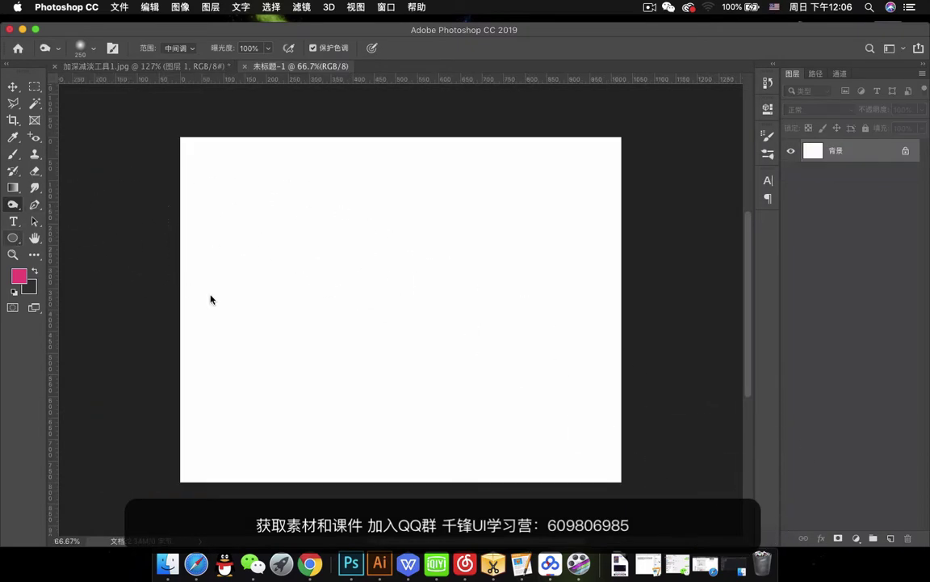
key(u)
drag(227, 240, 374, 373)
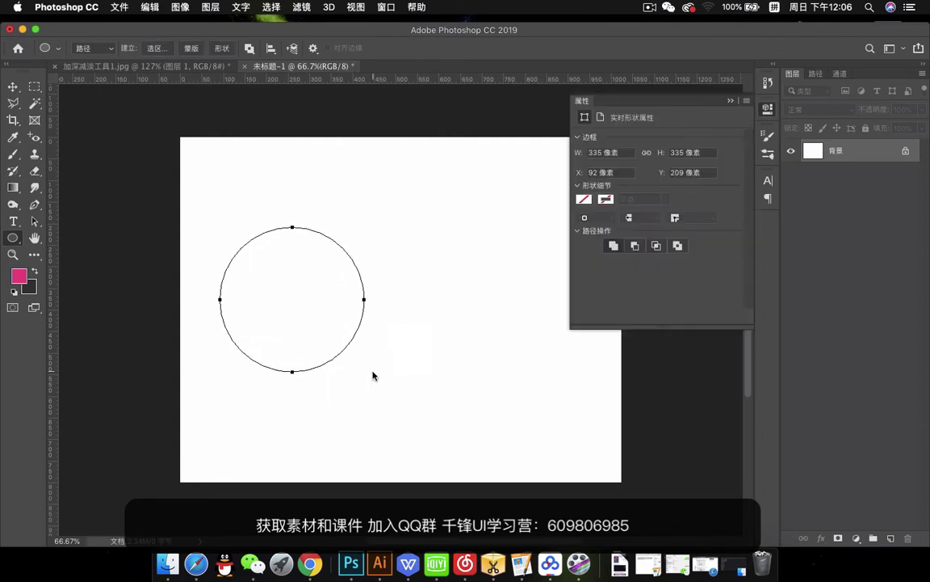
key(ctrl+t)
click(581, 204)
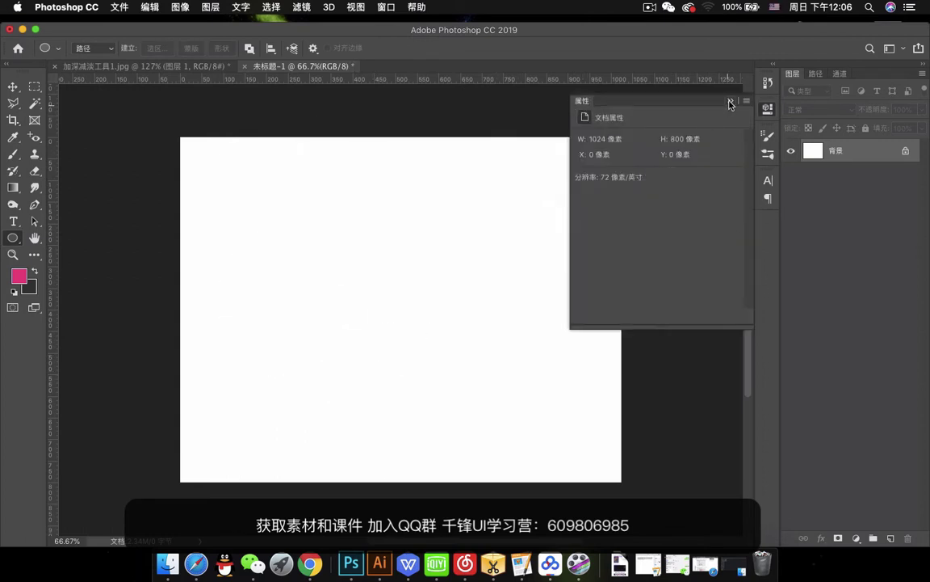
click(730, 102)
Draw a filled circle about 308 px wide on the left half of the canvas using the Ellipse tool in shape mode (形状).
click(83, 48)
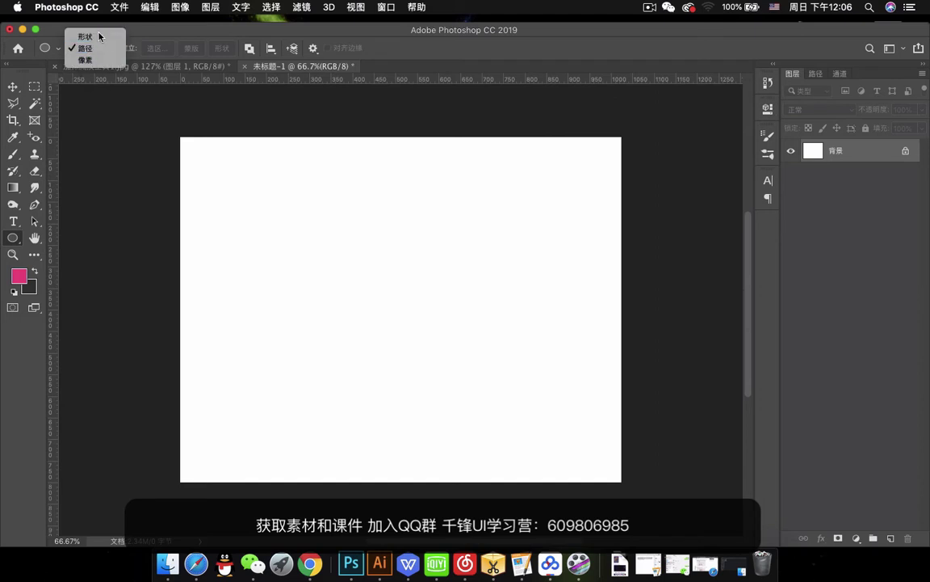
click(85, 37)
mouse_move(231, 238)
mouse_down()
mouse_move(361, 405)
mouse_move(348, 412)
mouse_up()
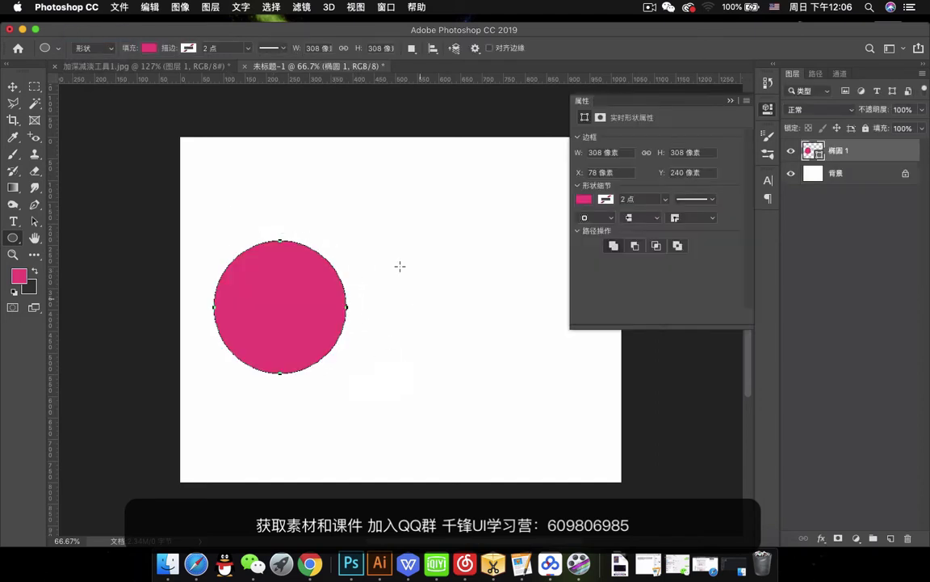
click(732, 101)
Change the circle's fill colour to gray 808080.
double_click(812, 149)
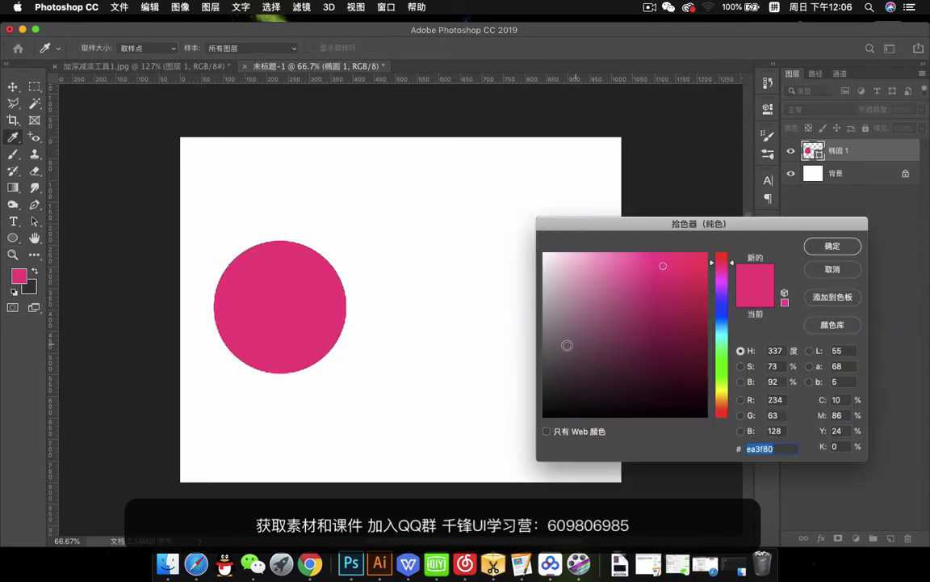
click(532, 337)
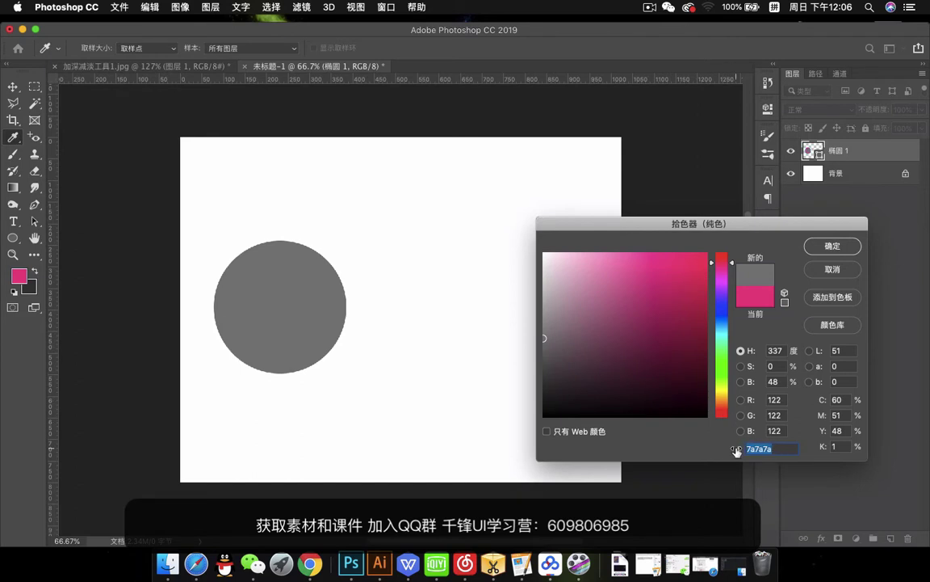
text(808080)
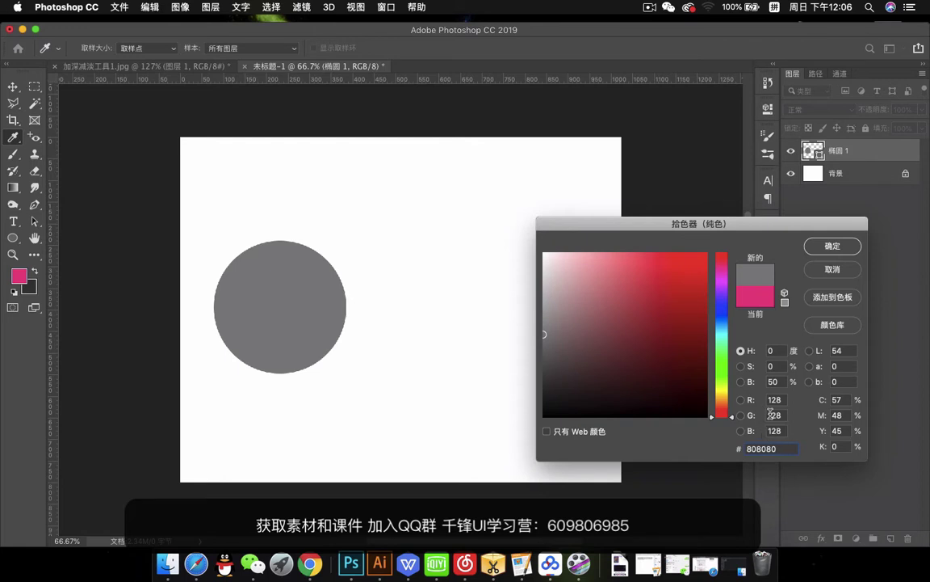
click(833, 247)
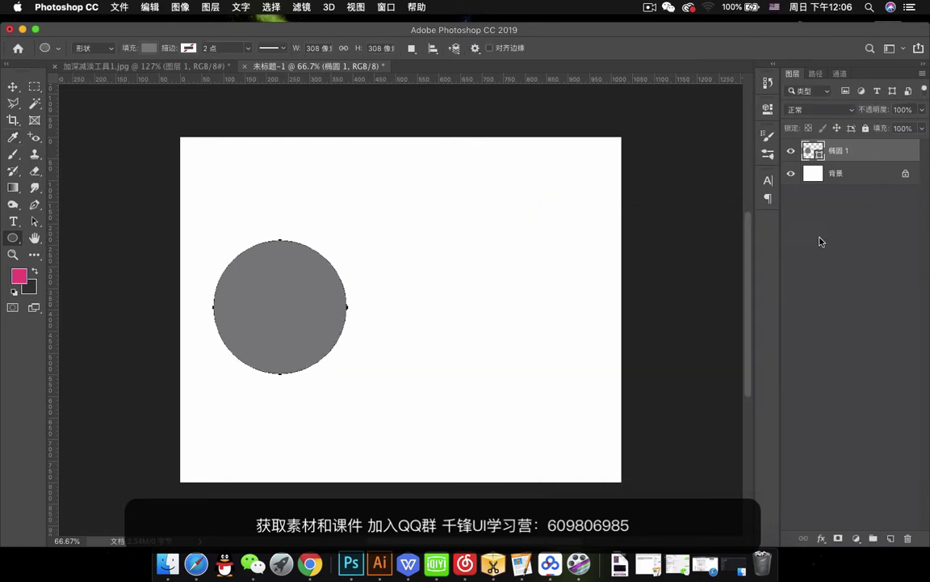
Duplicate the gray circle onto the right half of the canvas and rasterize the copy's layer.
click(13, 86)
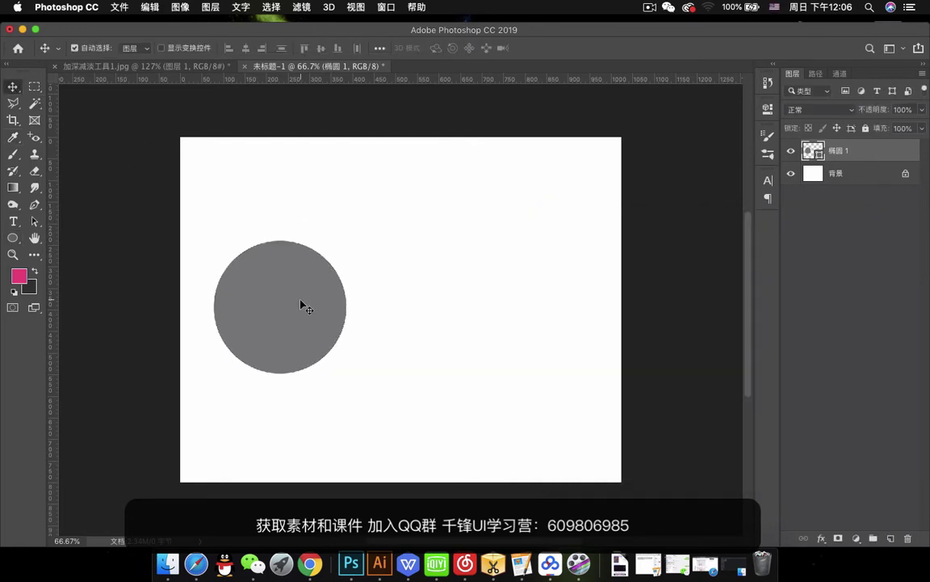
drag(301, 304, 504, 306)
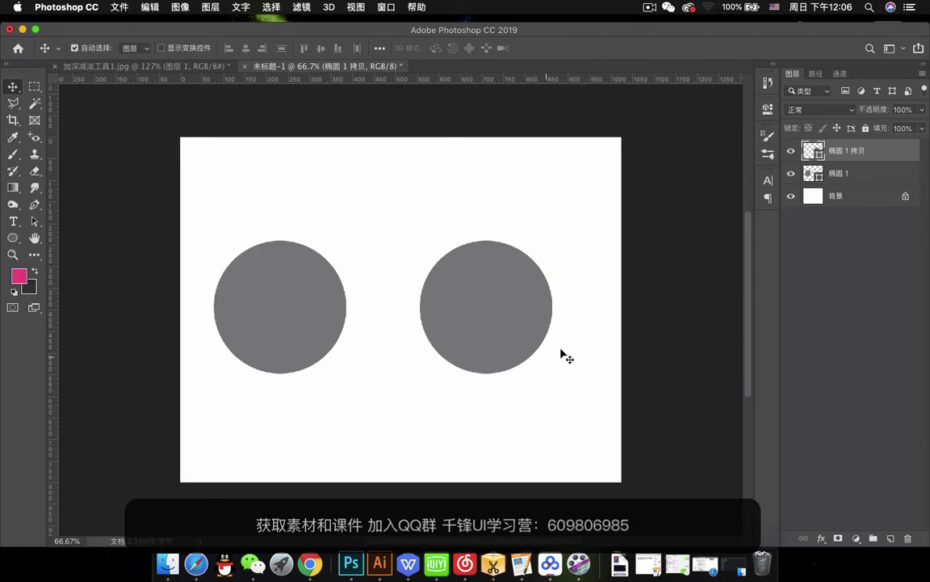
scroll(546, 324, up, 1)
scroll(547, 327, up, 1)
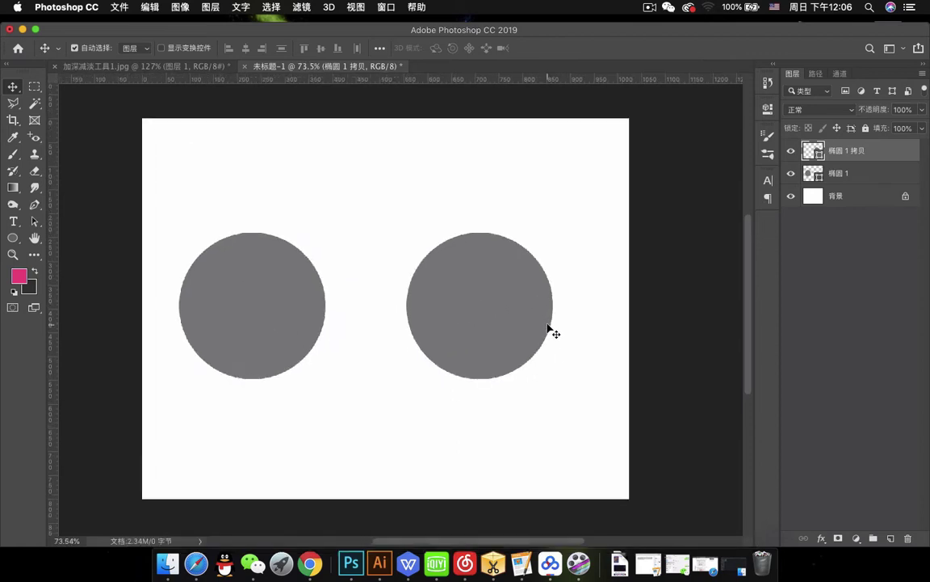
drag(520, 322, 481, 319)
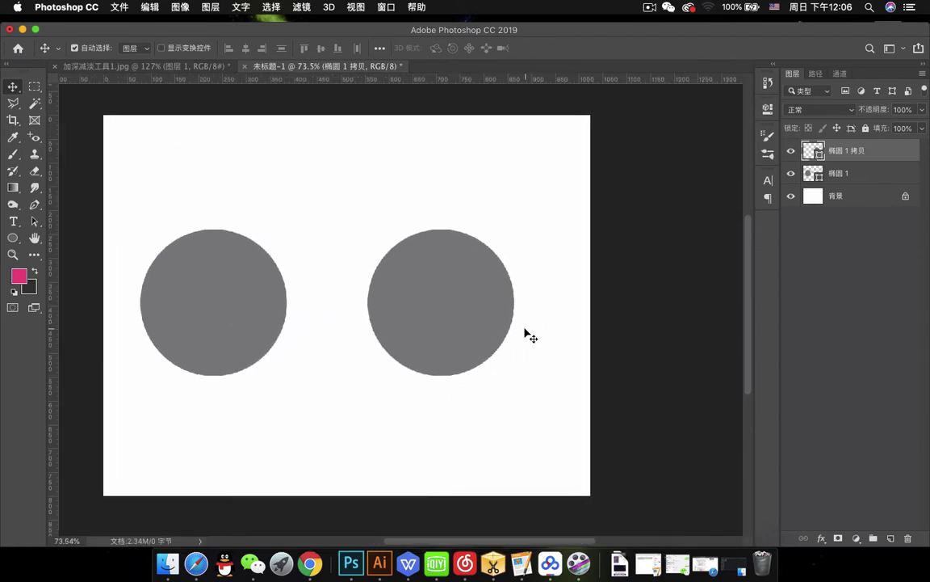
right_click(886, 157)
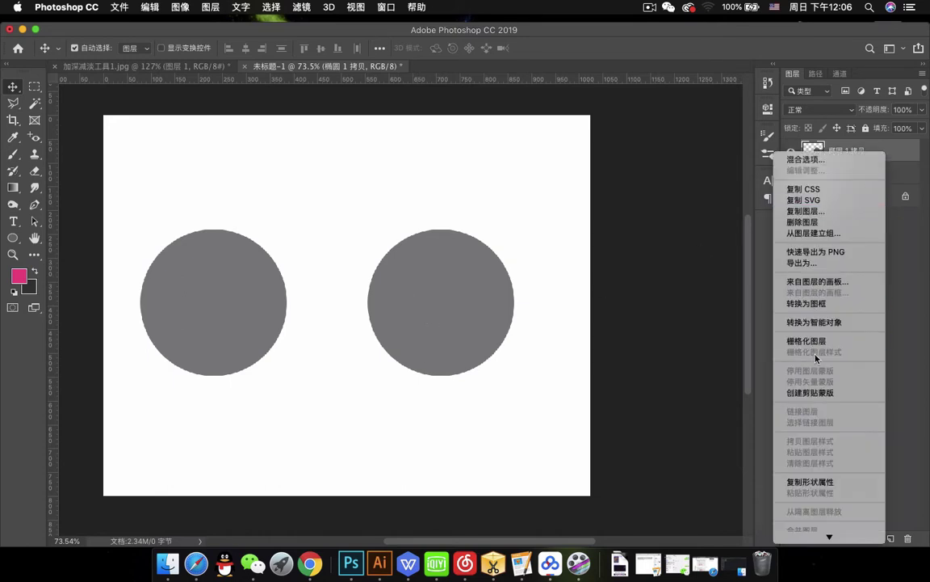
click(749, 311)
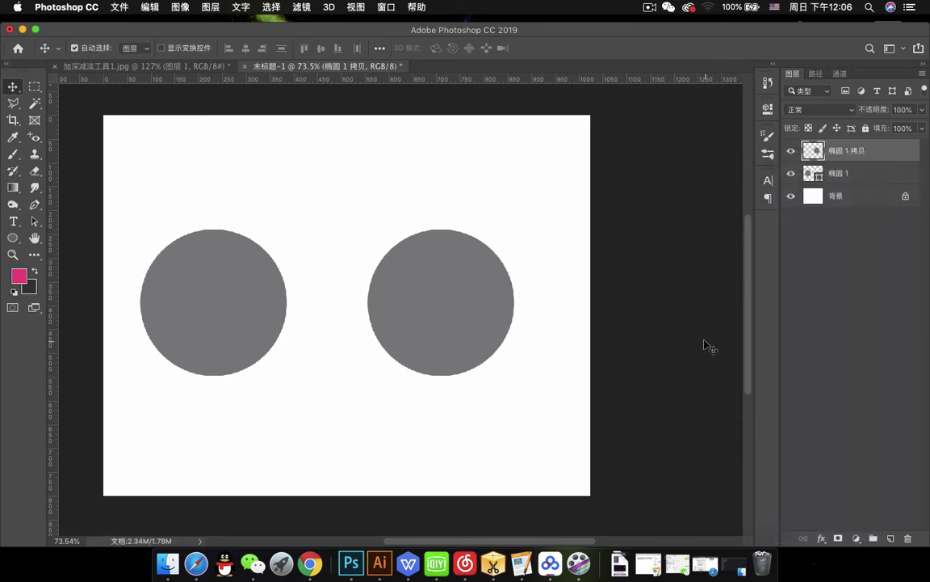
Dodge a crescent-shaped highlight on the lower right of the copied circle with a size 100 brush, midtones range and 19% exposure.
drag(12, 205, 64, 205)
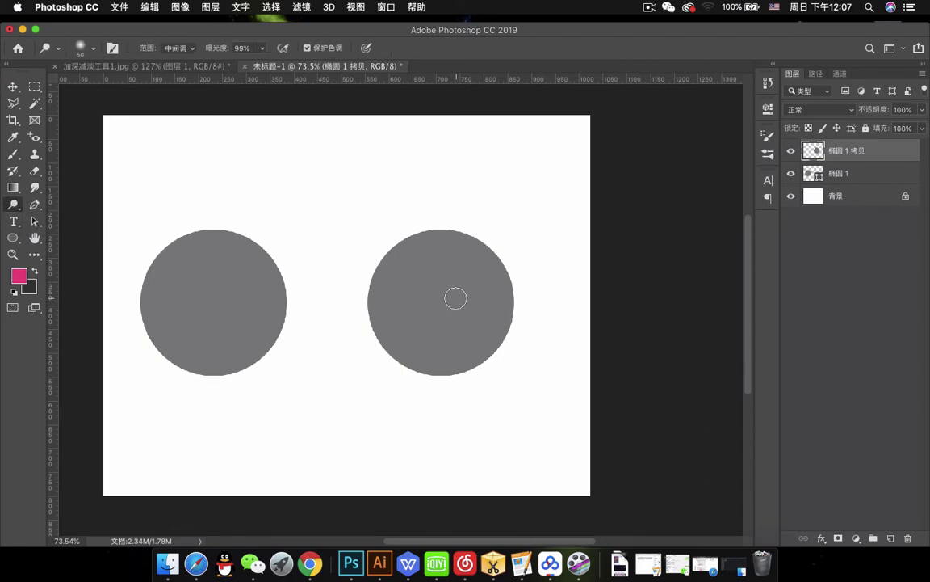
key(bracketright)
key(bracketright)
key(bracketright)
key(bracketright)
drag(213, 50, 189, 52)
drag(455, 327, 476, 291)
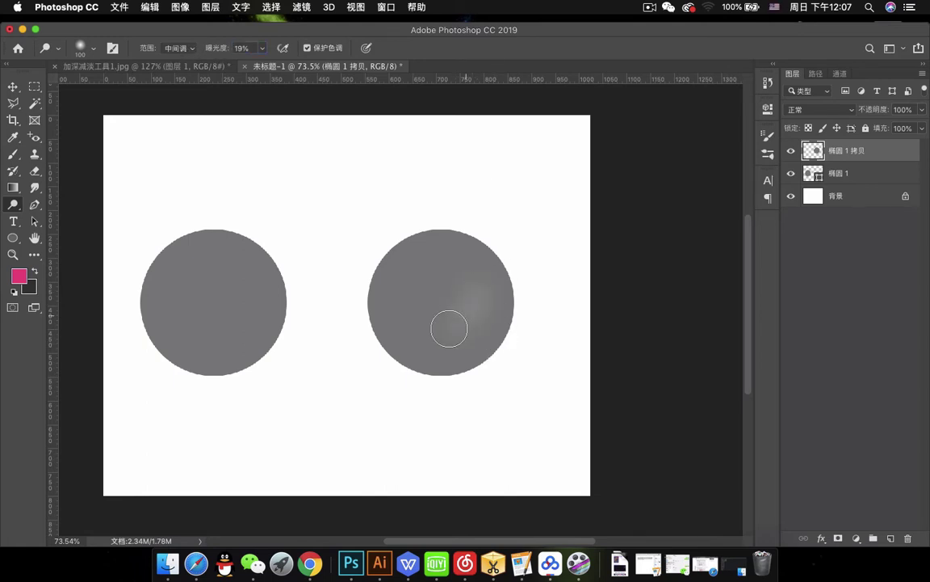
mouse_move(449, 329)
mouse_down()
mouse_move(482, 299)
mouse_move(452, 334)
mouse_move(423, 337)
mouse_move(454, 339)
mouse_move(488, 304)
mouse_move(468, 332)
mouse_move(419, 350)
mouse_move(459, 292)
mouse_up()
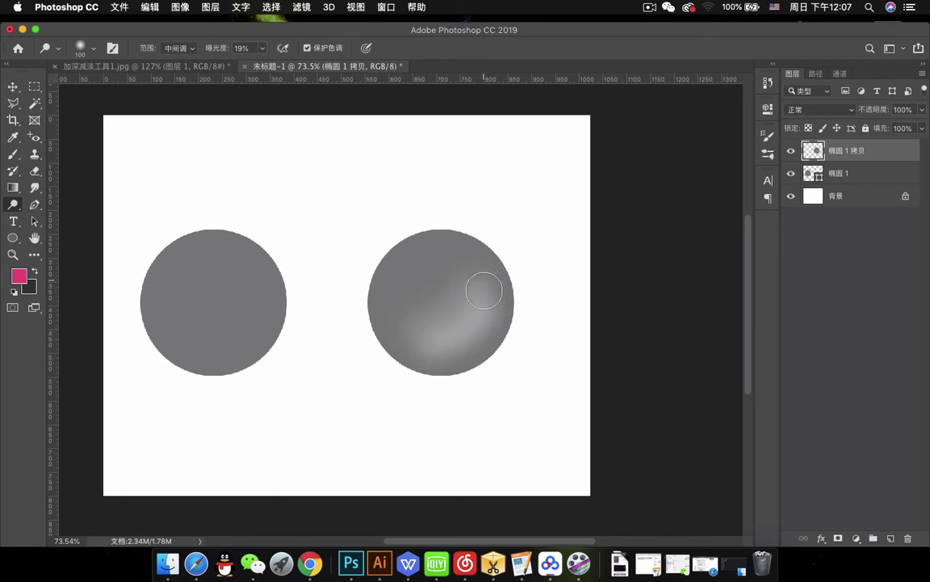
mouse_move(484, 291)
mouse_down()
mouse_move(417, 338)
mouse_move(443, 343)
mouse_up()
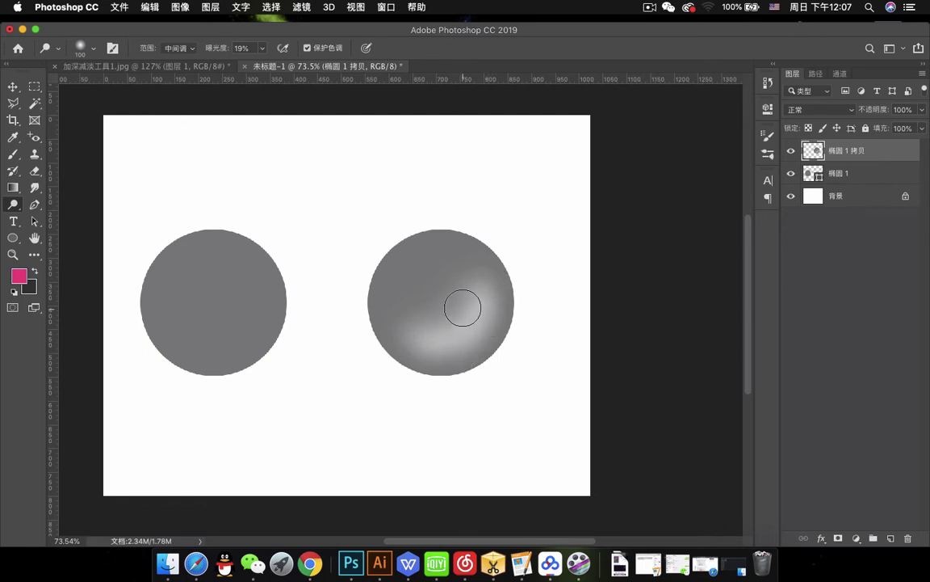
mouse_move(484, 294)
mouse_down()
mouse_move(472, 328)
mouse_move(437, 352)
mouse_up()
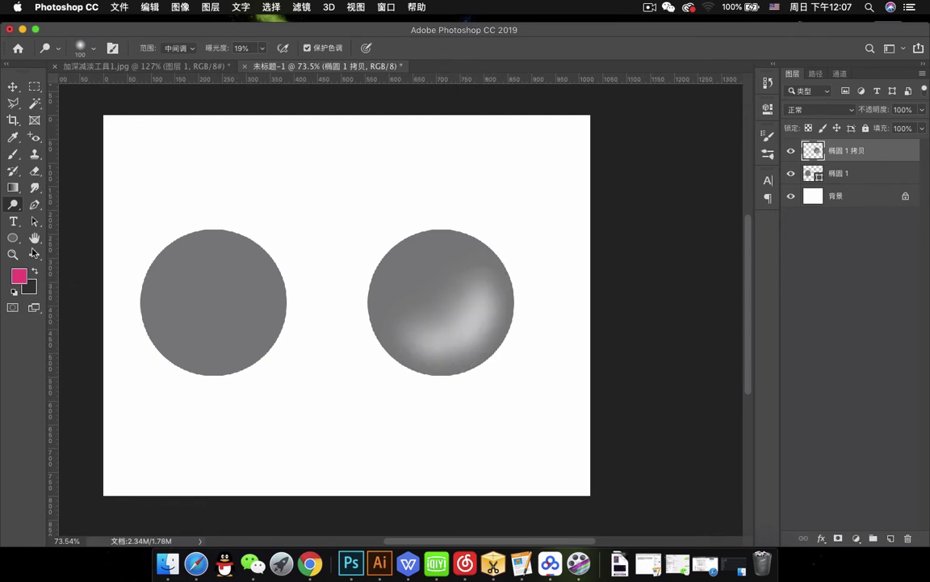
Burn the upper and left edges of the copied circle with a size 250 brush, midtones range and 100% exposure.
right_click(13, 204)
click(56, 197)
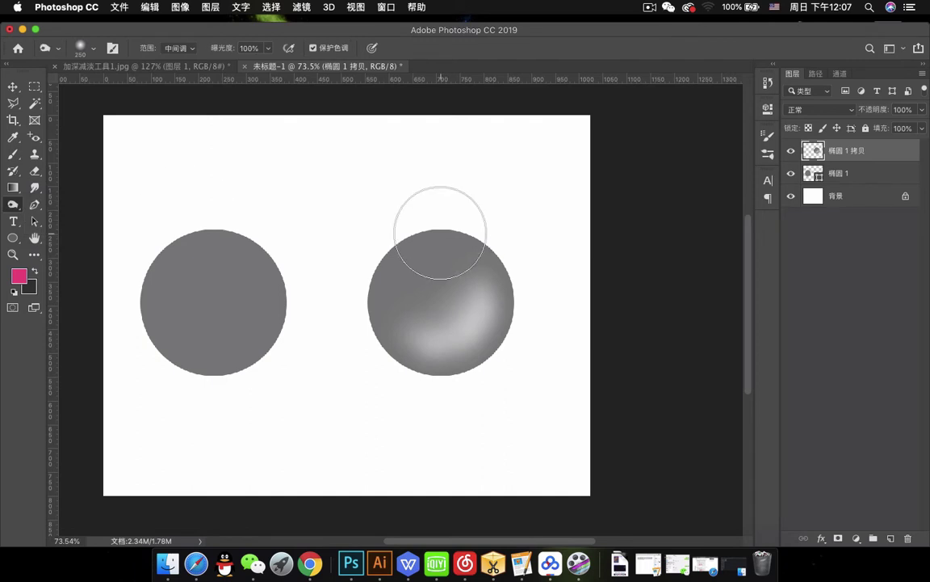
mouse_move(440, 233)
mouse_down()
mouse_move(455, 200)
mouse_move(401, 213)
mouse_move(353, 250)
mouse_up()
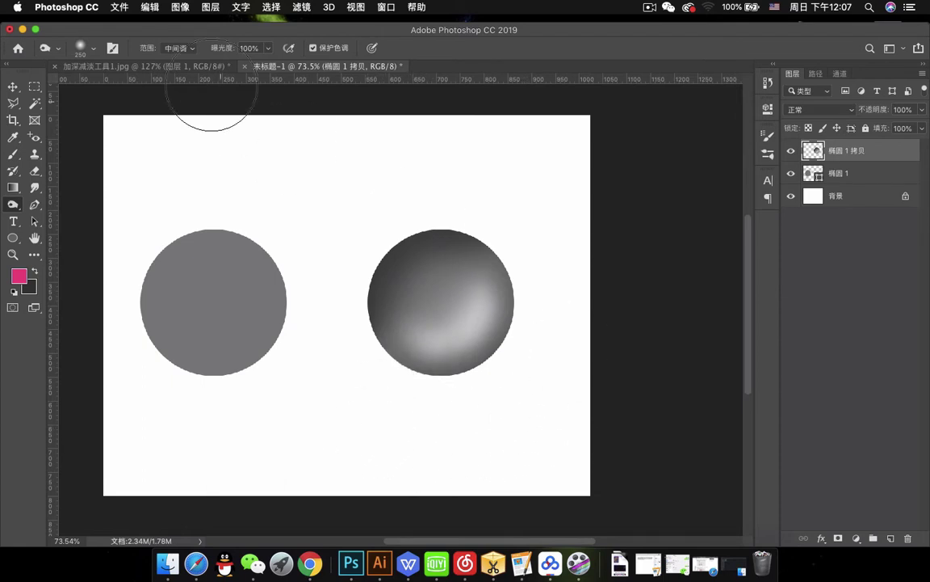
Brighten the highlight on the lower right of the copied circle using the Dodge tool with a size 100 brush, midtones range and 19% exposure.
right_click(12, 207)
click(56, 197)
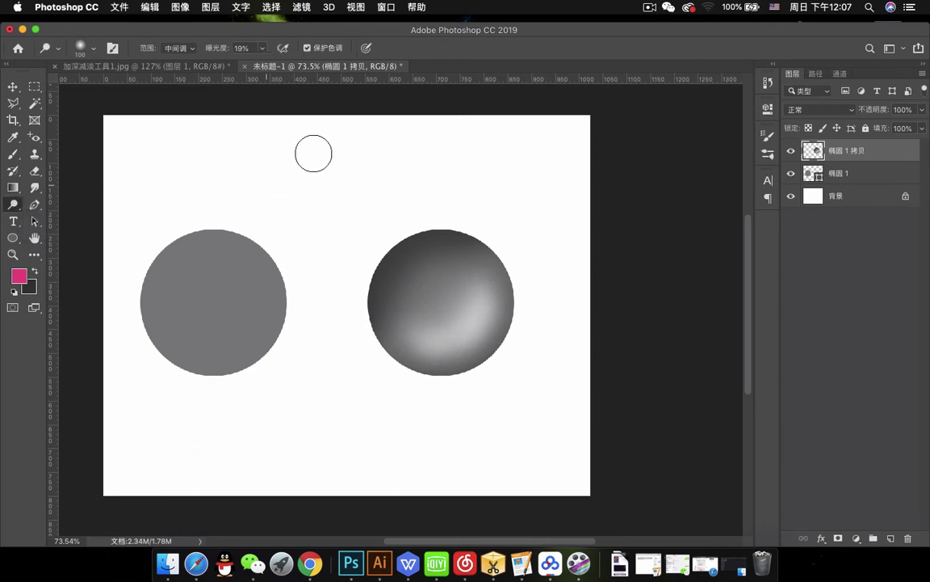
mouse_move(488, 306)
mouse_down()
mouse_move(425, 332)
mouse_move(455, 294)
mouse_up()
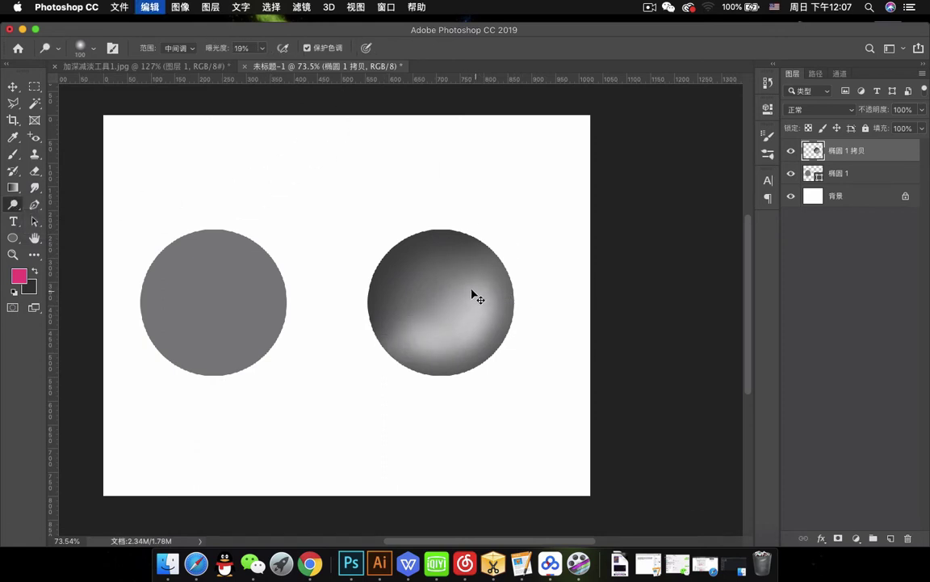
key(super+z)
mouse_move(438, 331)
mouse_down()
mouse_move(480, 308)
mouse_move(419, 342)
mouse_move(492, 319)
mouse_move(460, 341)
mouse_move(487, 310)
mouse_move(484, 296)
mouse_move(426, 363)
mouse_up()
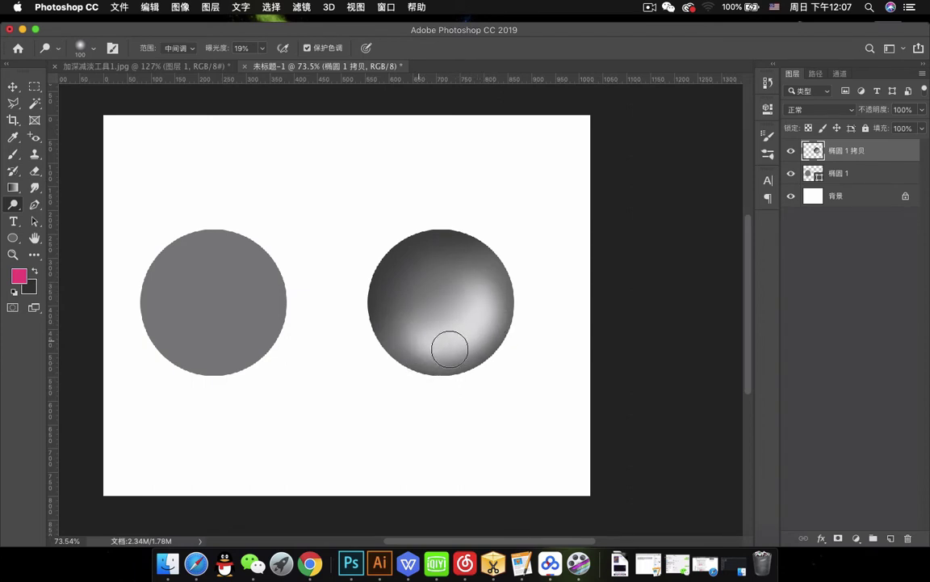
scroll(492, 346, down, 3)
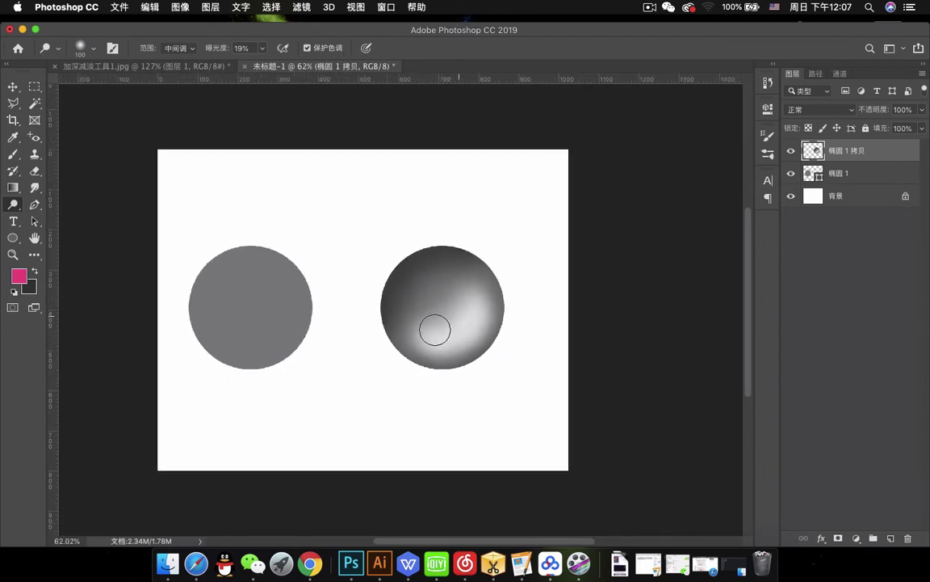
scroll(452, 324, down, 2)
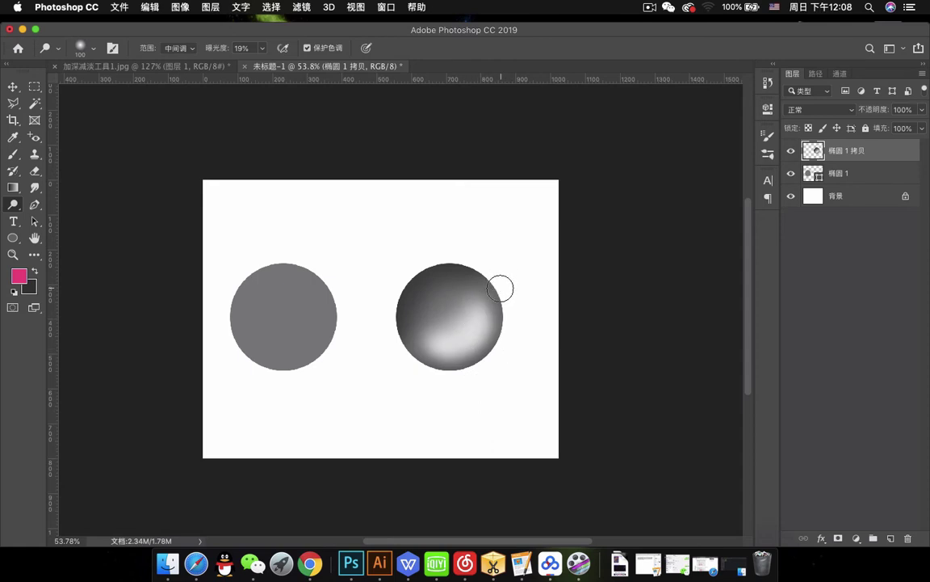
scroll(484, 324, up, 2)
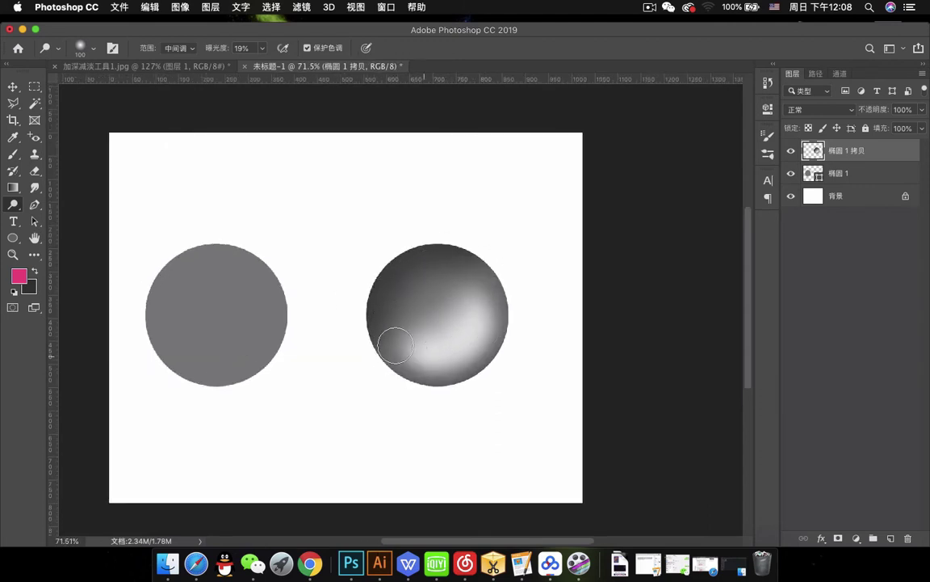
Switch to the forest photo, delete its edited layer 图层 1 and duplicate the background layer.
click(129, 67)
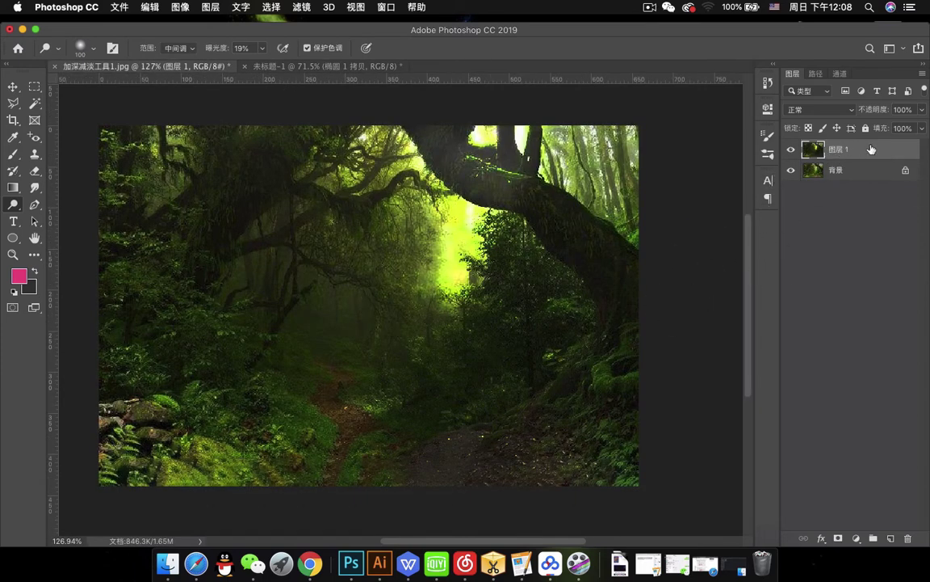
key(Delete)
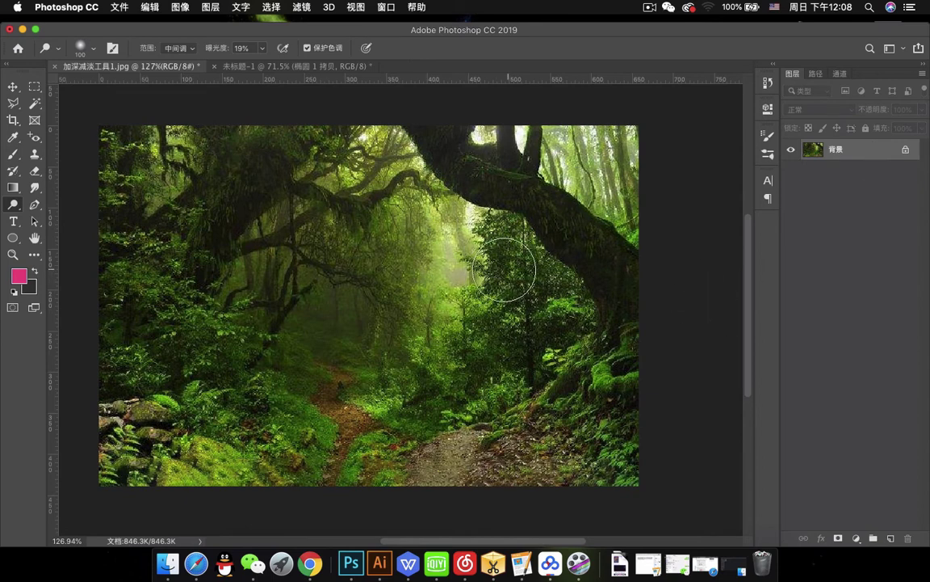
key(ctrl+j)
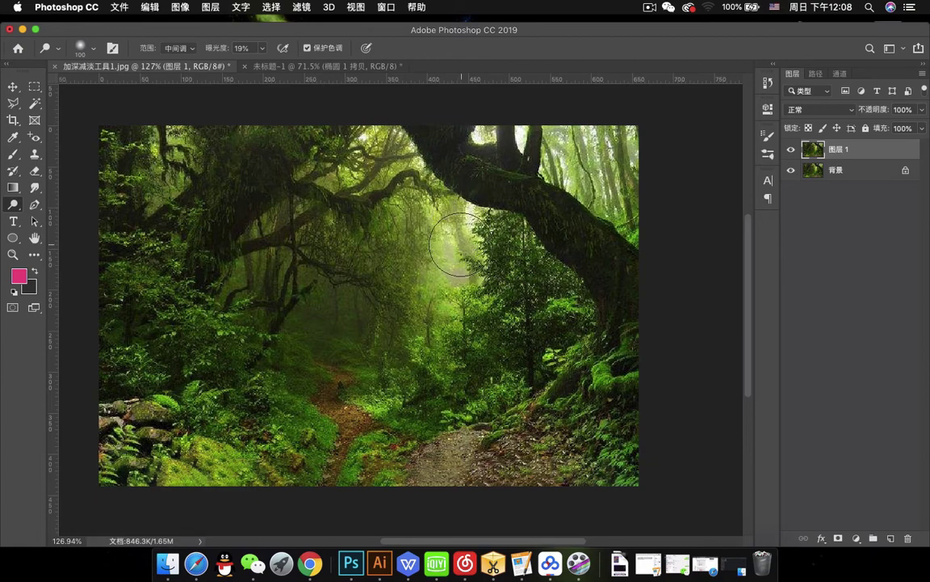
Set the Dodge tool to a size 45 brush and the highlights range.
key(bracketleft)
key(bracketleft)
key(bracketleft)
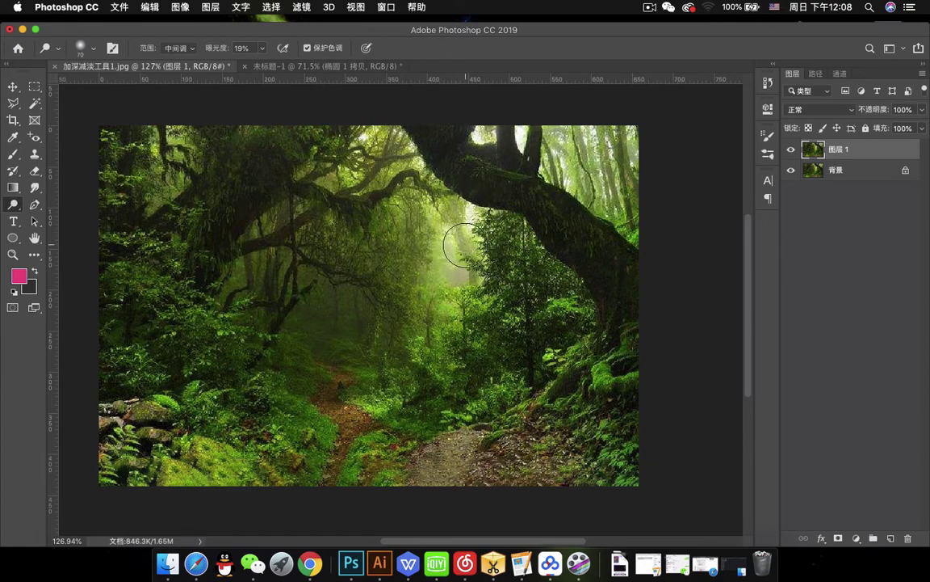
scroll(464, 244, up, 3)
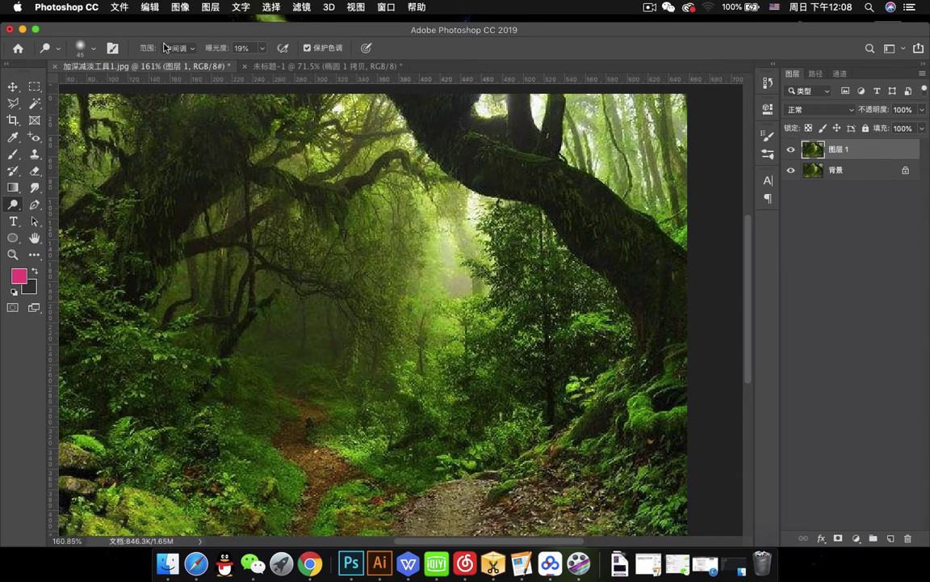
click(164, 48)
click(174, 59)
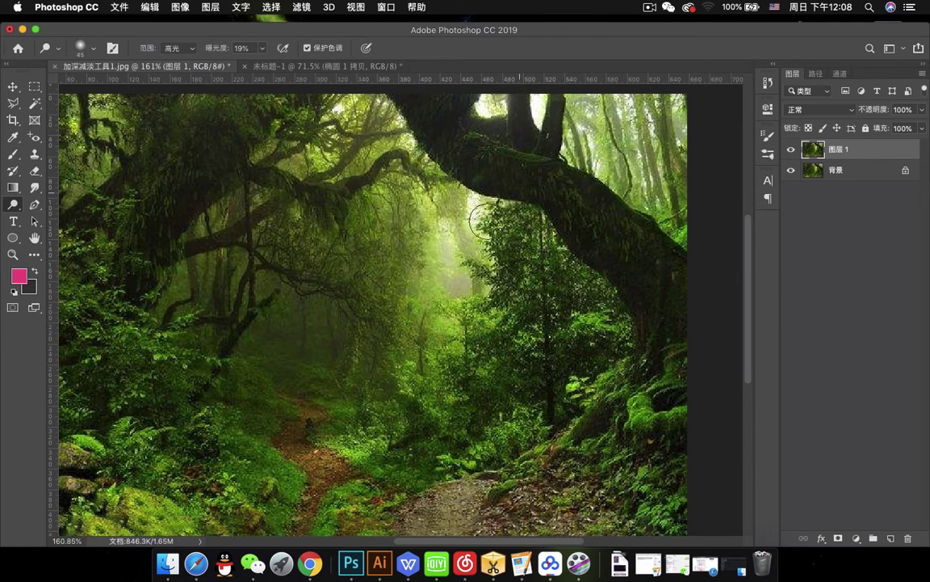
Try dodging the bright gap between the trees, and undo the strokes.
mouse_move(453, 202)
mouse_down()
mouse_move(460, 274)
mouse_move(448, 254)
mouse_move(468, 273)
mouse_up()
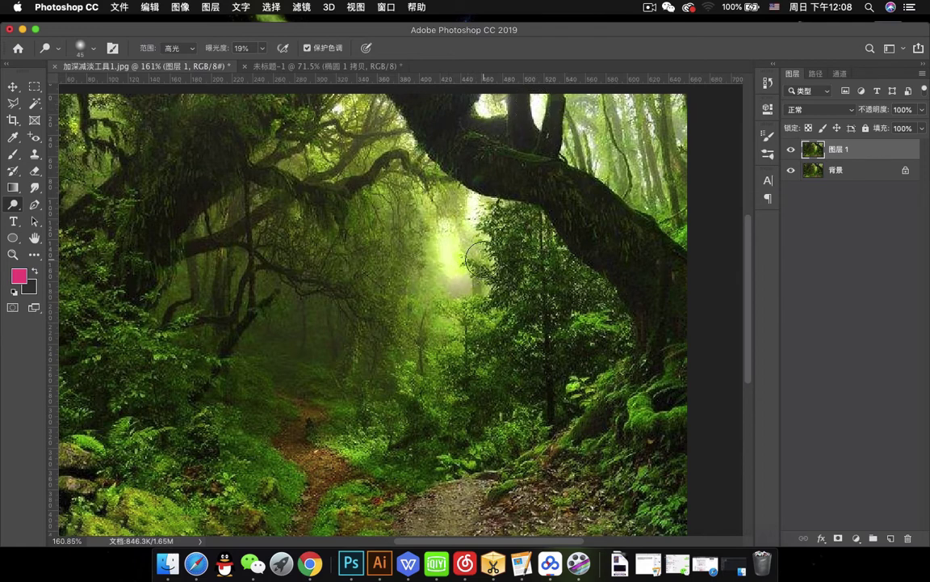
key(super+z)
key(super+z)
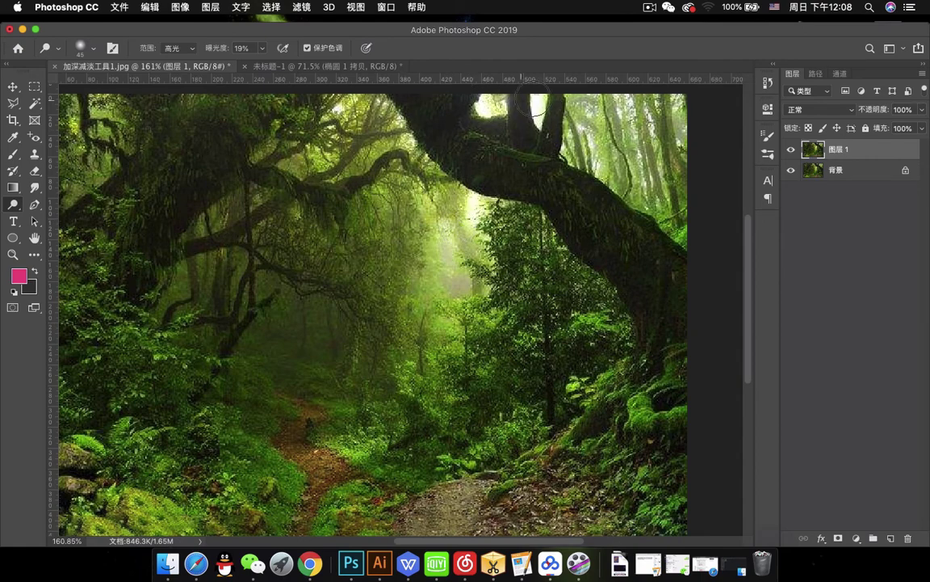
Compare the forest photo's duplicated layer with the original background by toggling the layer's visibility.
scroll(551, 157, down, 3)
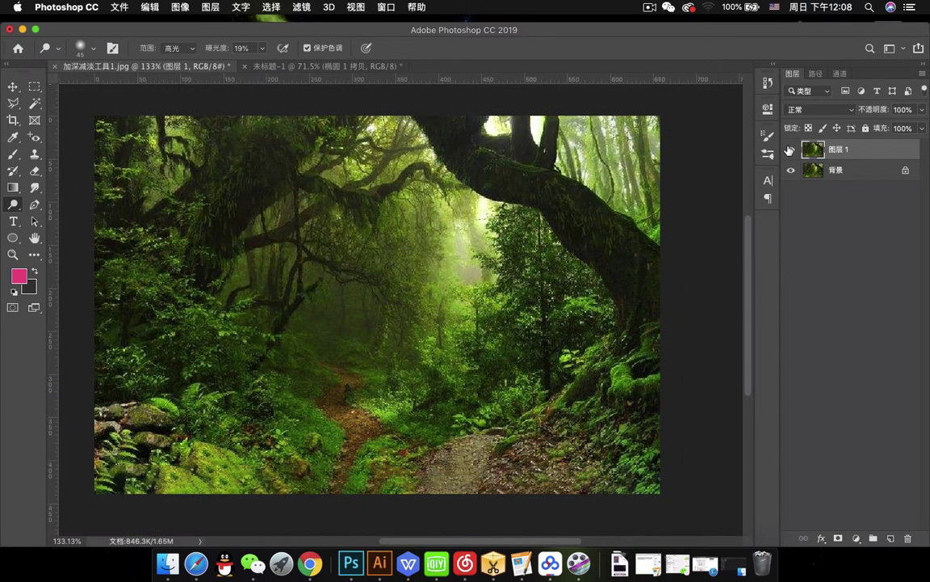
click(789, 151)
click(790, 150)
click(790, 150)
click(790, 151)
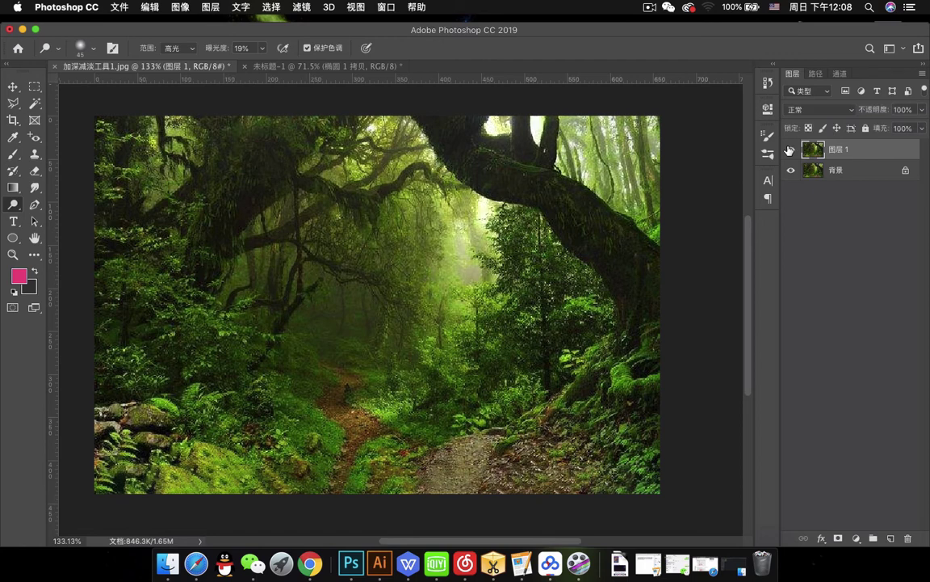
click(790, 150)
click(790, 150)
Dodge the sunlit foliage beside the path and the gaps between the trees at 19% exposure, and compare the result with the original.
drag(454, 308, 408, 361)
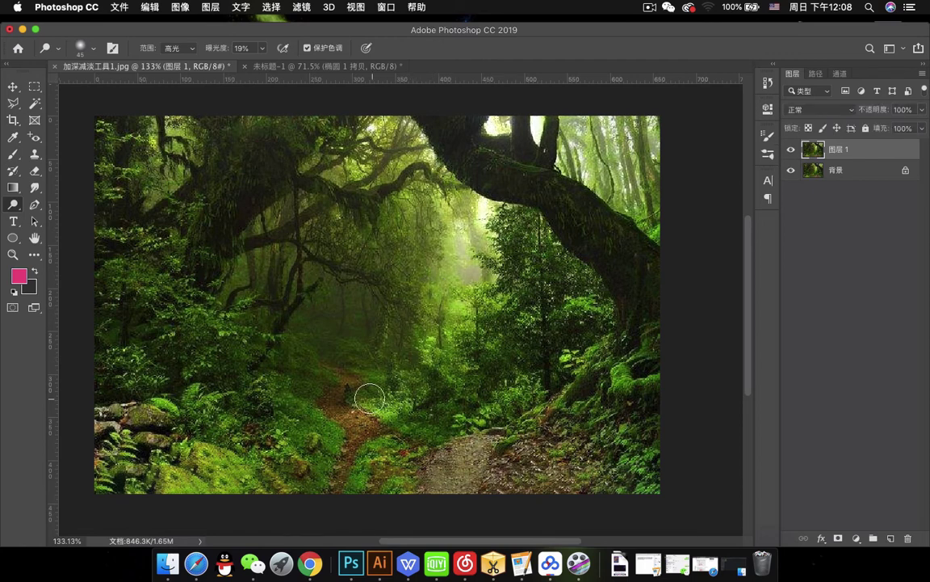
mouse_move(370, 397)
mouse_down()
mouse_move(380, 307)
mouse_move(396, 328)
mouse_up()
drag(455, 300, 445, 305)
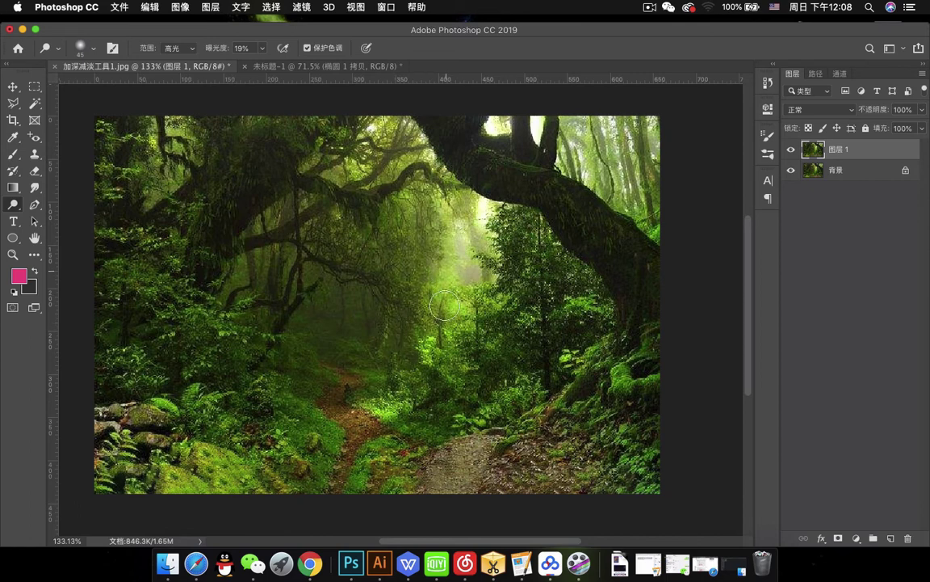
drag(450, 248, 453, 212)
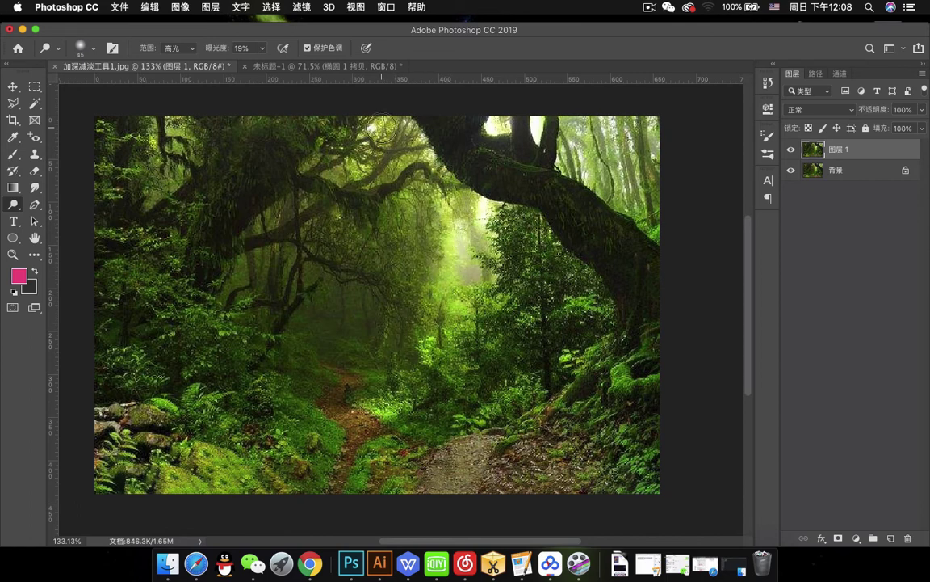
mouse_move(327, 153)
mouse_down()
mouse_move(384, 144)
mouse_move(456, 153)
mouse_up()
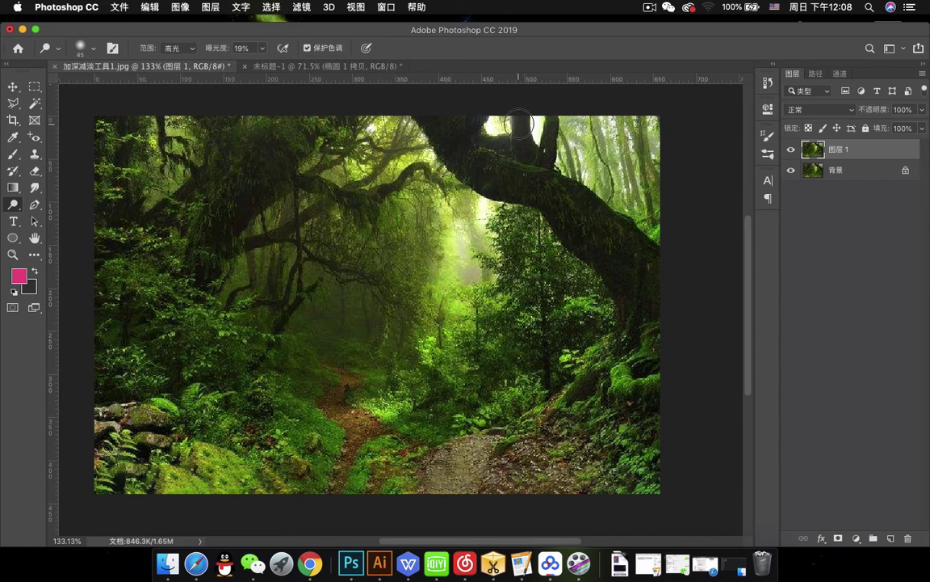
drag(581, 144, 572, 166)
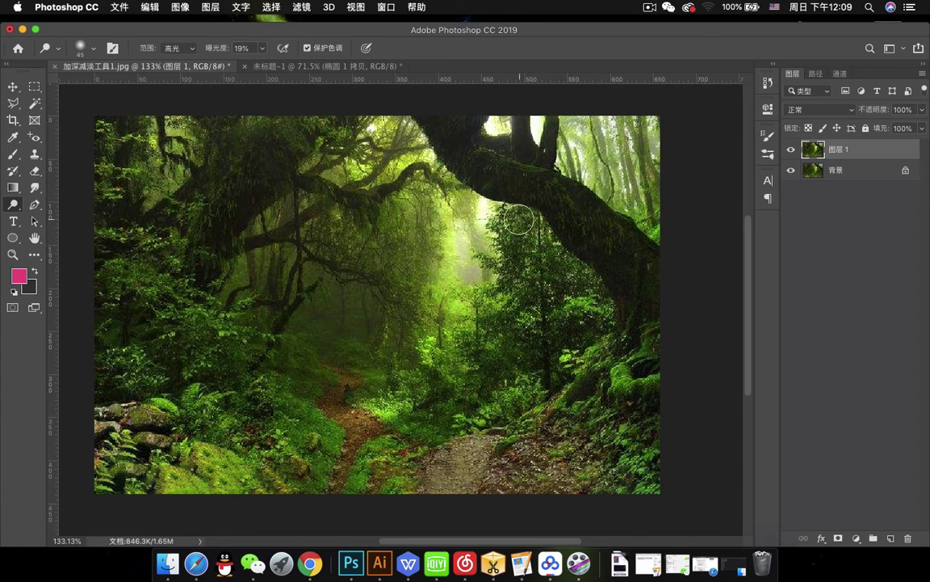
drag(478, 283, 458, 300)
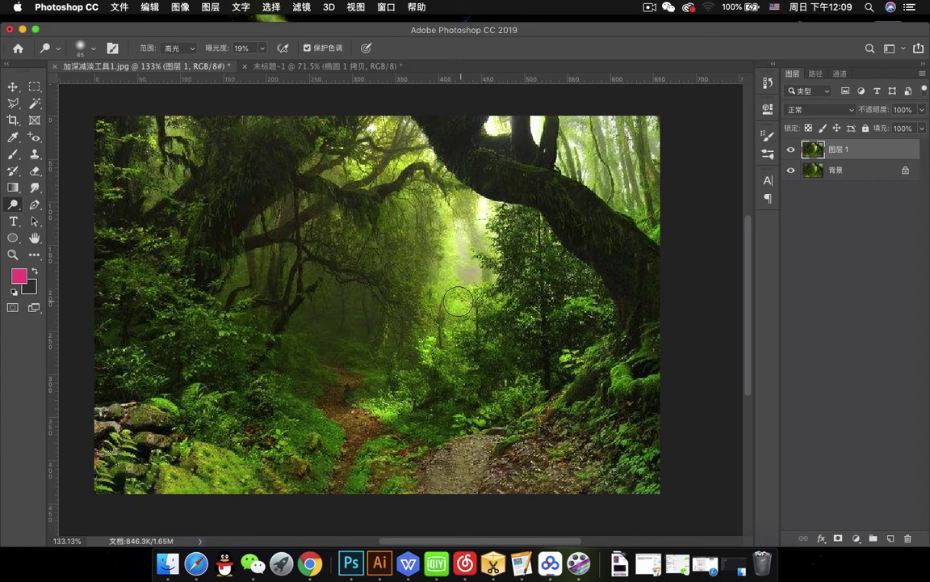
click(791, 150)
click(791, 151)
click(790, 150)
click(791, 150)
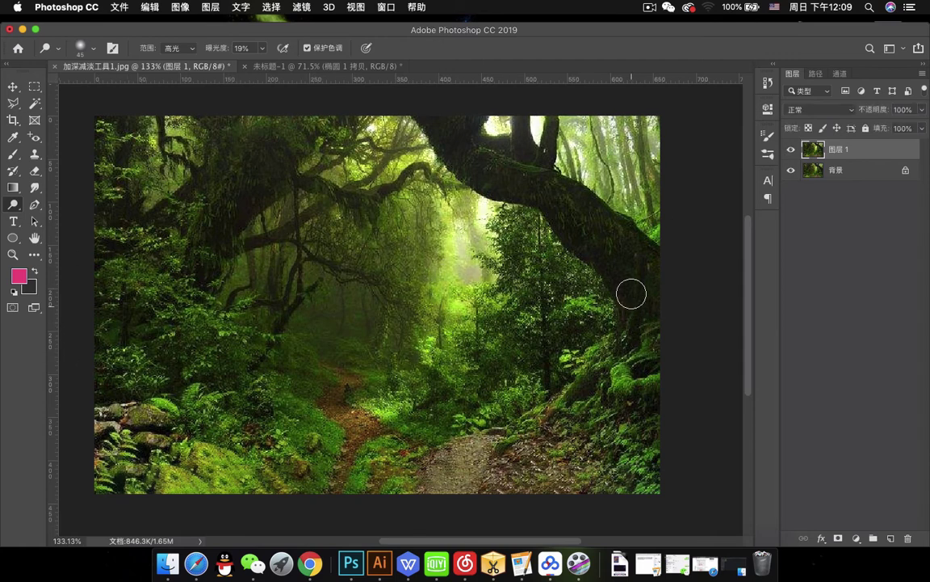
Burn the right side of the forest photo with a size 250 brush, midtones range and 50% exposure, and compare it with the original.
right_click(13, 205)
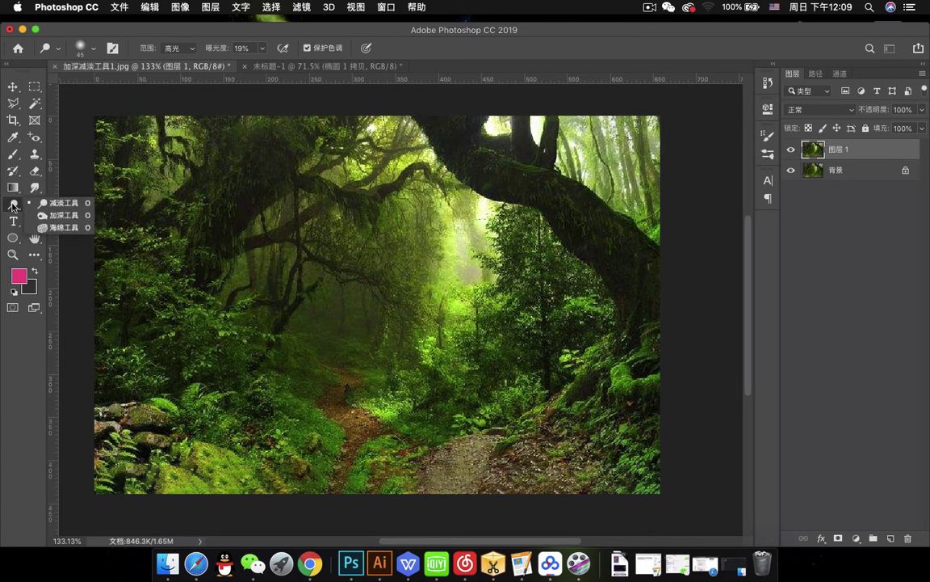
click(63, 209)
scroll(254, 242, down, 2)
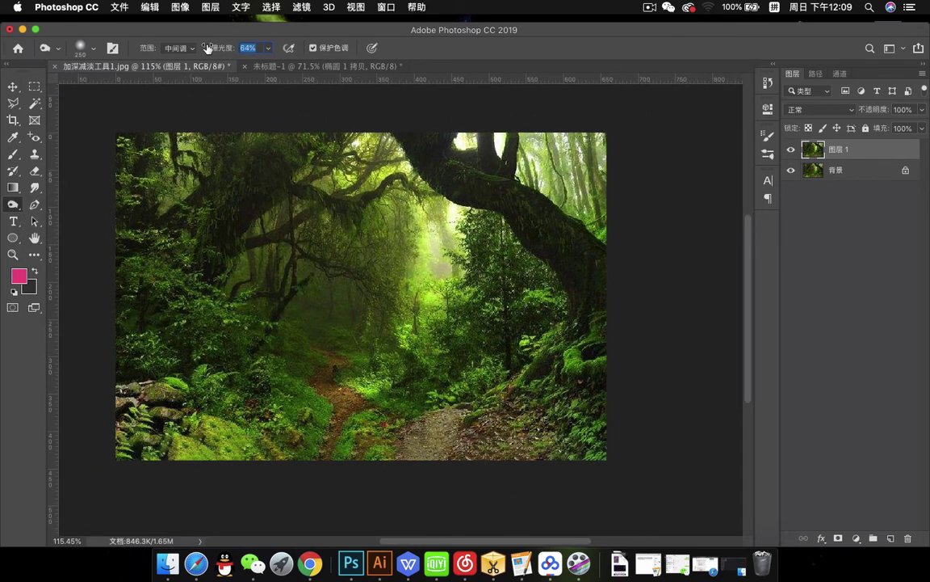
scroll(244, 200, left, 5)
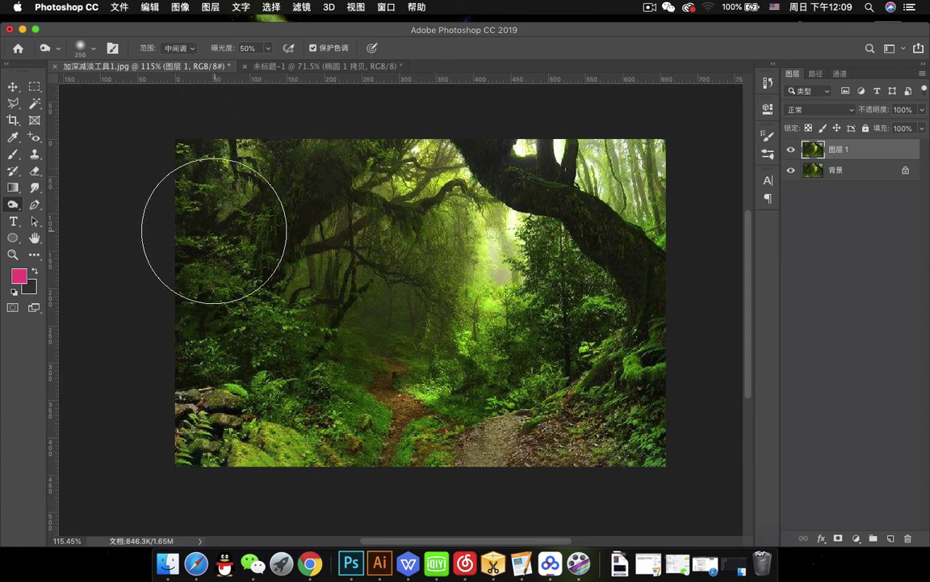
scroll(259, 307, right, 3)
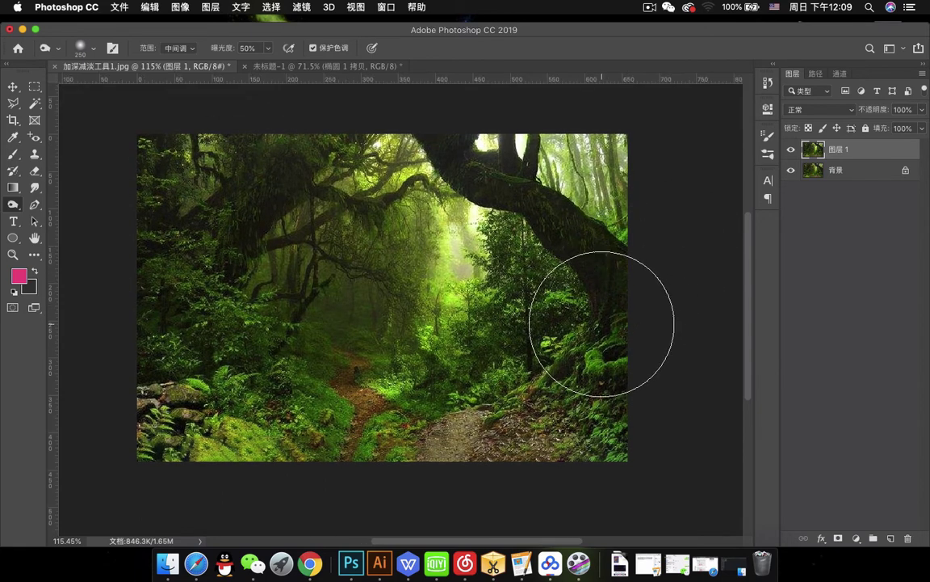
mouse_move(588, 393)
mouse_down()
mouse_move(488, 461)
mouse_move(612, 353)
mouse_move(555, 401)
mouse_up()
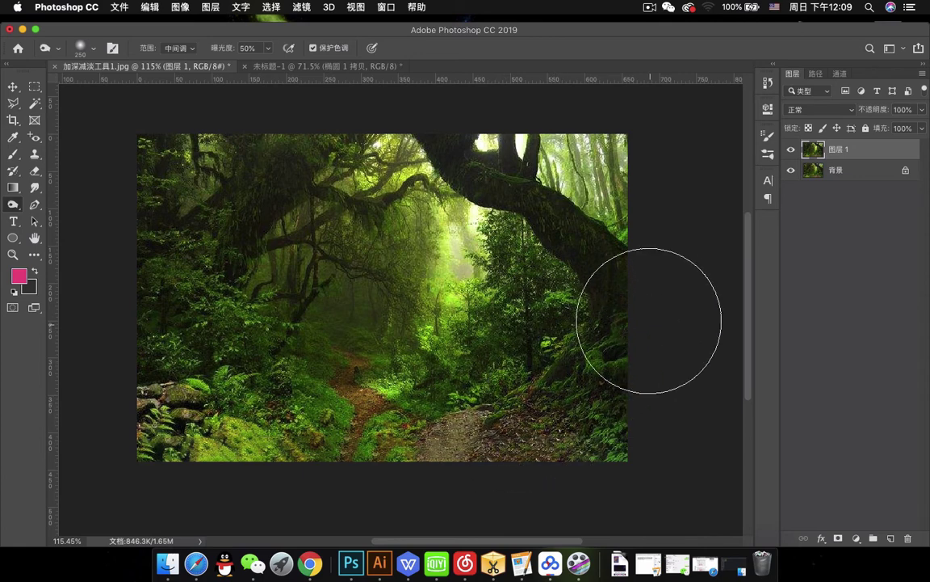
mouse_move(685, 146)
mouse_down()
mouse_move(633, 135)
mouse_move(686, 177)
mouse_up()
click(791, 151)
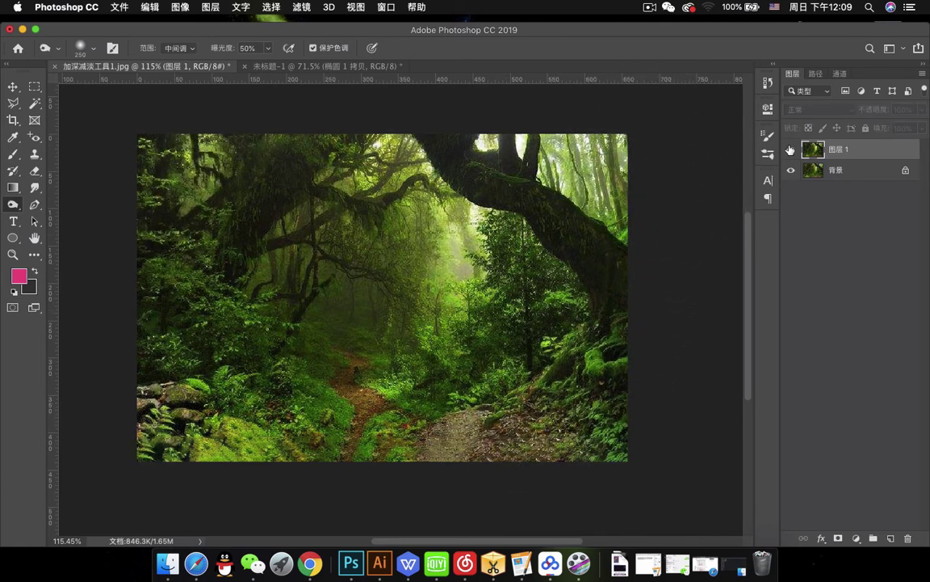
click(790, 150)
click(790, 150)
click(791, 150)
click(791, 150)
click(791, 150)
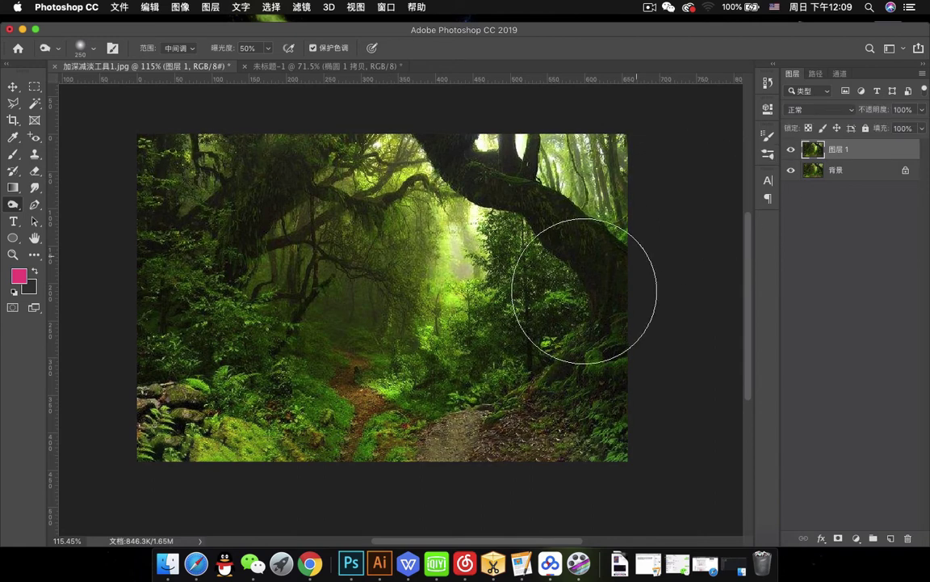
Burn the lower foliage beside the forest path at 50% exposure, and check the edited layer against the background.
mouse_move(321, 361)
mouse_down()
mouse_move(343, 436)
mouse_move(307, 395)
mouse_move(357, 357)
mouse_move(322, 462)
mouse_up()
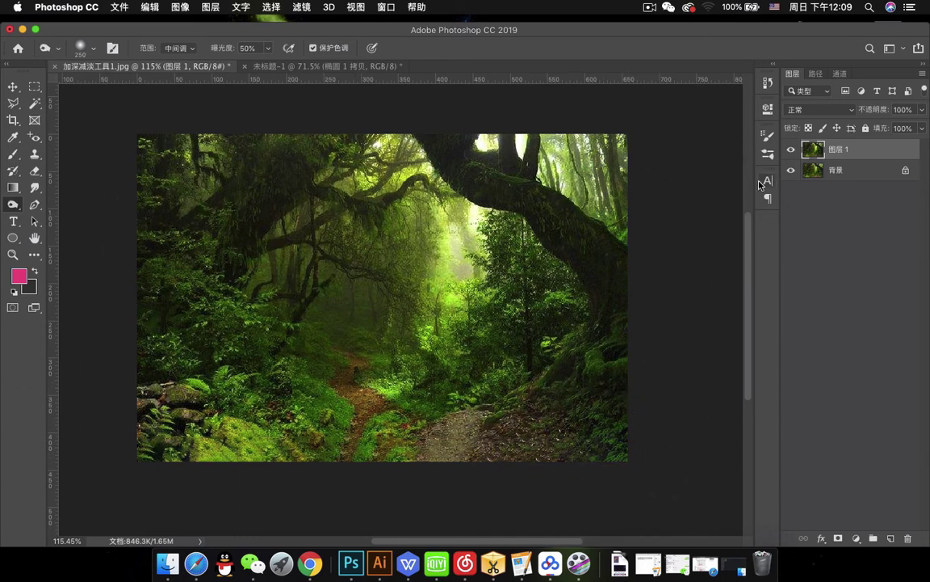
click(791, 150)
click(791, 150)
click(791, 150)
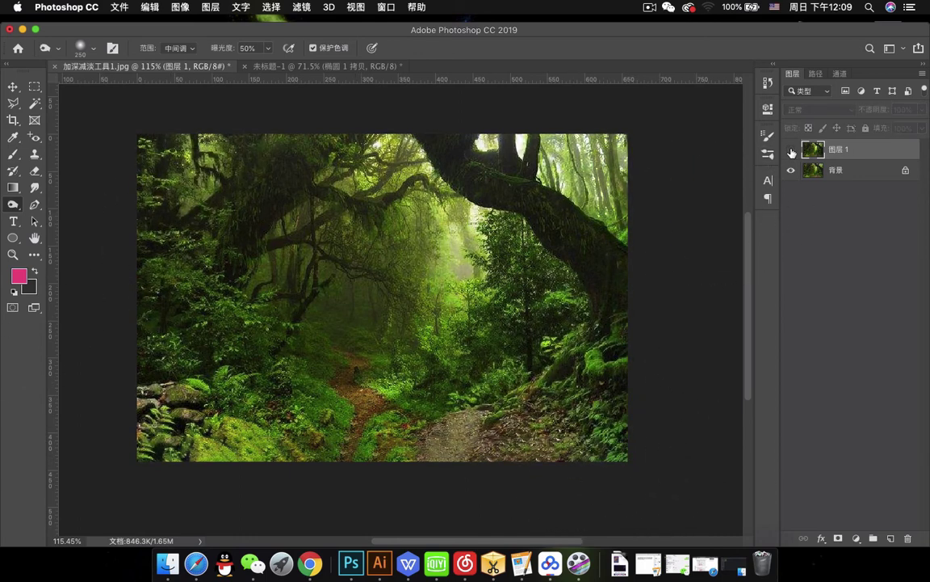
click(791, 150)
click(791, 150)
click(791, 150)
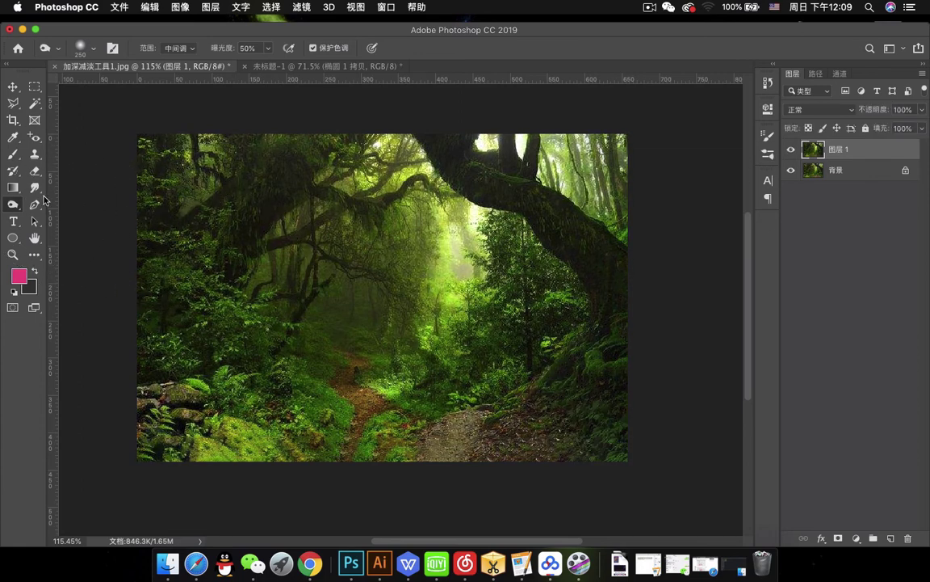
View the shaded sphere document once more and return to the forest photo.
click(293, 67)
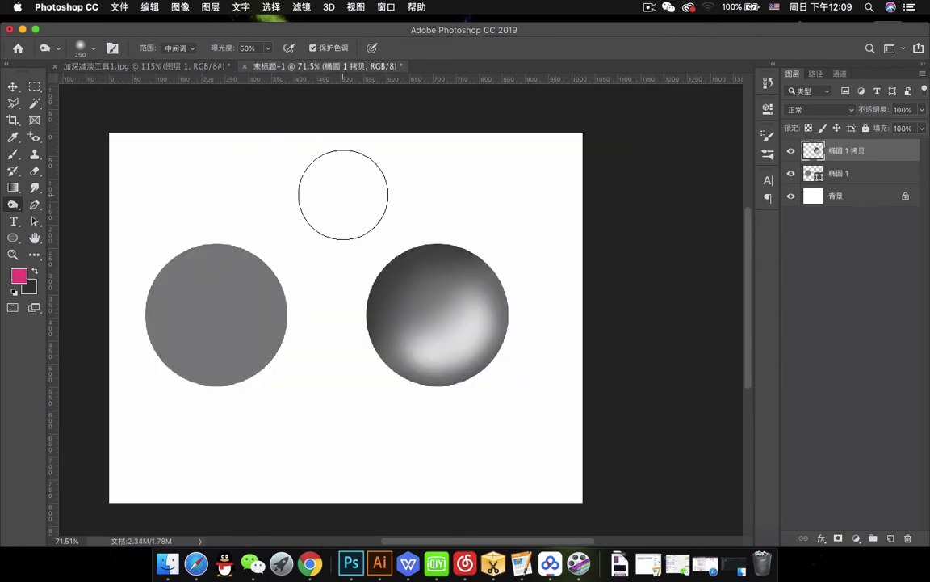
click(170, 67)
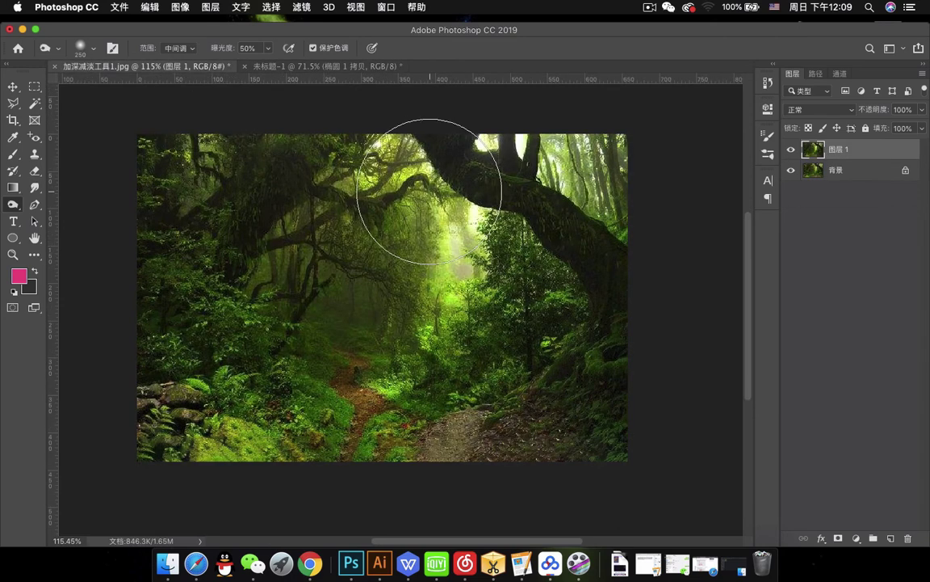